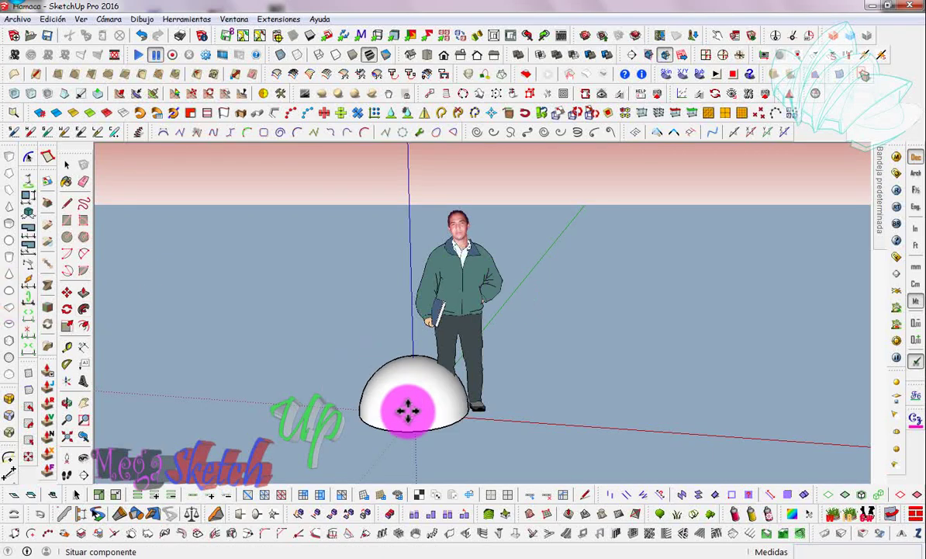
- Place the hemisphere near the origin and move the person figure further left
{"action": "left_click", "coordinate": [67, 291]}
{"action": "left_click", "coordinate": [253, 383]}
{"action": "left_click", "coordinate": [162, 405]}
- Rotate the hemisphere 180° so the dome becomes an upturned bowl
{"action": "key", "text": "space"}
{"action": "left_click", "coordinate": [397, 414]}
{"action": "left_click", "coordinate": [68, 308]}
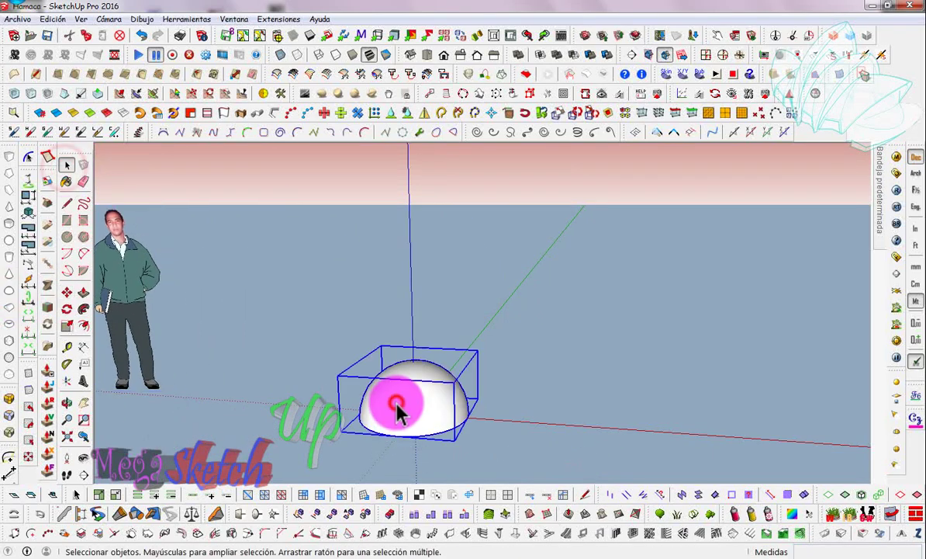
{"action": "left_click", "coordinate": [439, 426]}
- Explode the bowl component and make its geometry a group
{"action": "right_click", "coordinate": [393, 380]}
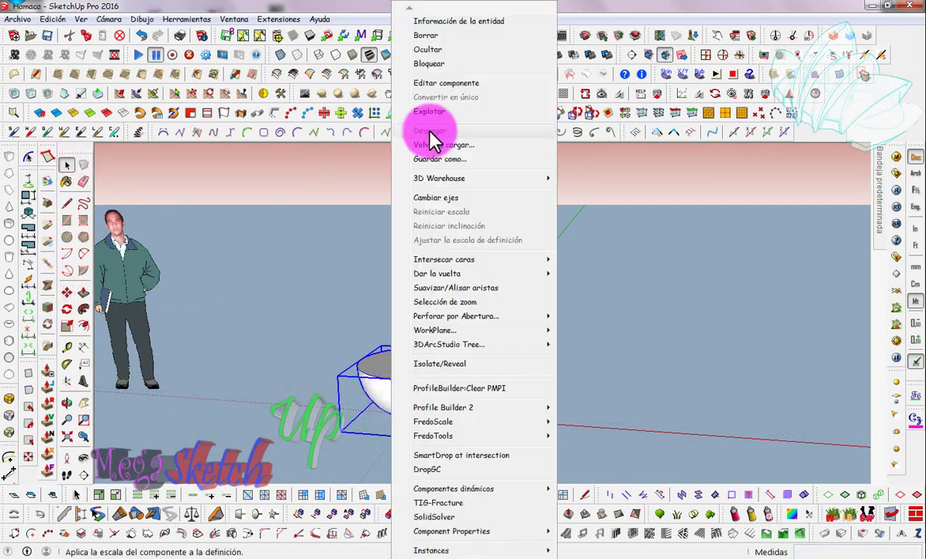
{"action": "left_click", "coordinate": [428, 265]}
{"action": "right_click", "coordinate": [429, 373]}
{"action": "left_click", "coordinate": [470, 151]}
- Flatten the bowl group by scaling it along blue to 0.74
{"action": "left_click", "coordinate": [67, 325]}
{"action": "left_click_drag", "start_coordinate": [419, 345], "coordinate": [419, 376]}
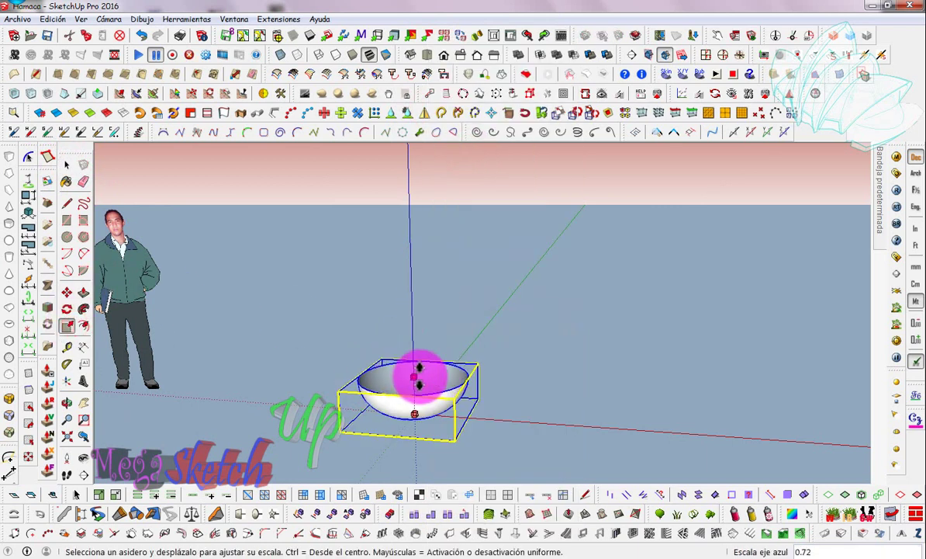
{"action": "left_click", "coordinate": [67, 165]}
- Open the flattened bowl group for editing in a level view
{"action": "left_click", "coordinate": [413, 407]}
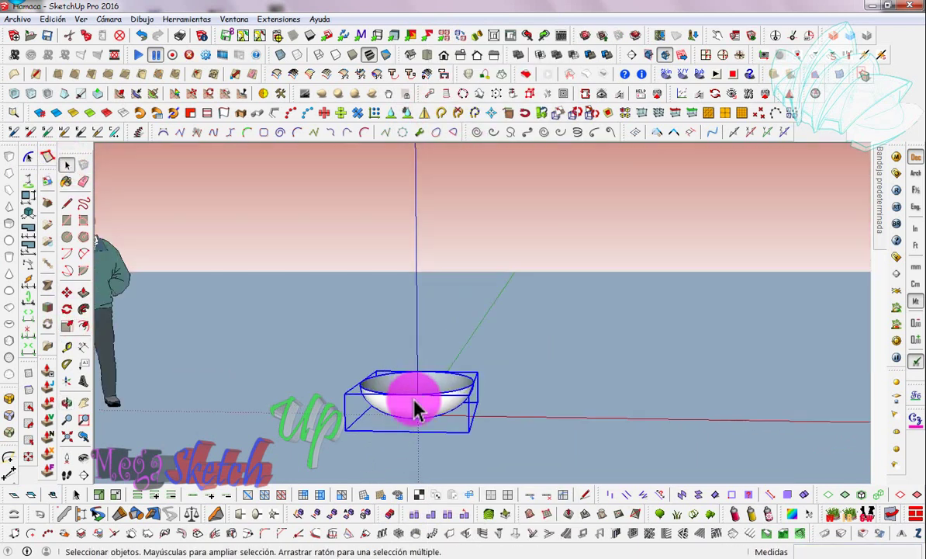
{"action": "double_click", "coordinate": [435, 413]}
{"action": "middle_click_drag", "start_coordinate": [491, 445], "coordinate": [444, 399]}
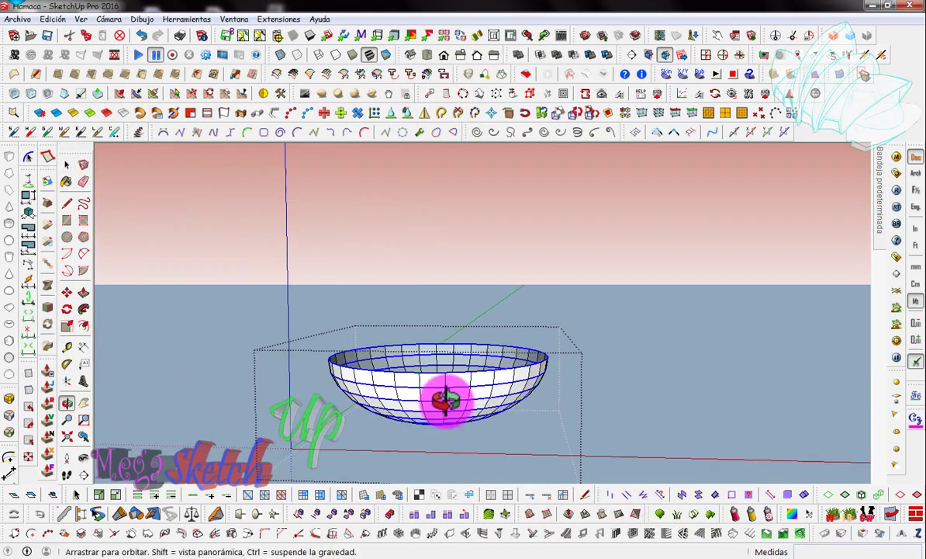
{"action": "scroll", "coordinate": [368, 361], "scroll_direction": "up", "scroll_amount": 2}
{"action": "middle_click_drag", "start_coordinate": [368, 361], "coordinate": [487, 395]}
- Hide the selected bowl geometry and begin enlarging the bowl about 2.46 times
{"action": "left_click", "coordinate": [53, 19]}
{"action": "left_click", "coordinate": [100, 187]}
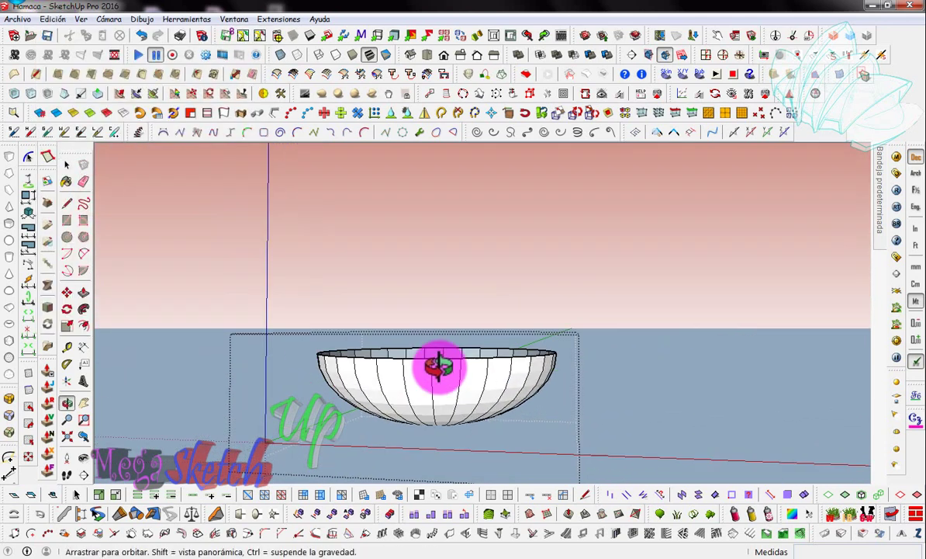
{"action": "middle_click_drag", "start_coordinate": [373, 372], "coordinate": [641, 393]}
{"action": "scroll", "coordinate": [485, 380], "scroll_direction": "down", "scroll_amount": 3}
{"action": "left_click_drag", "start_coordinate": [409, 382], "coordinate": [256, 362]}
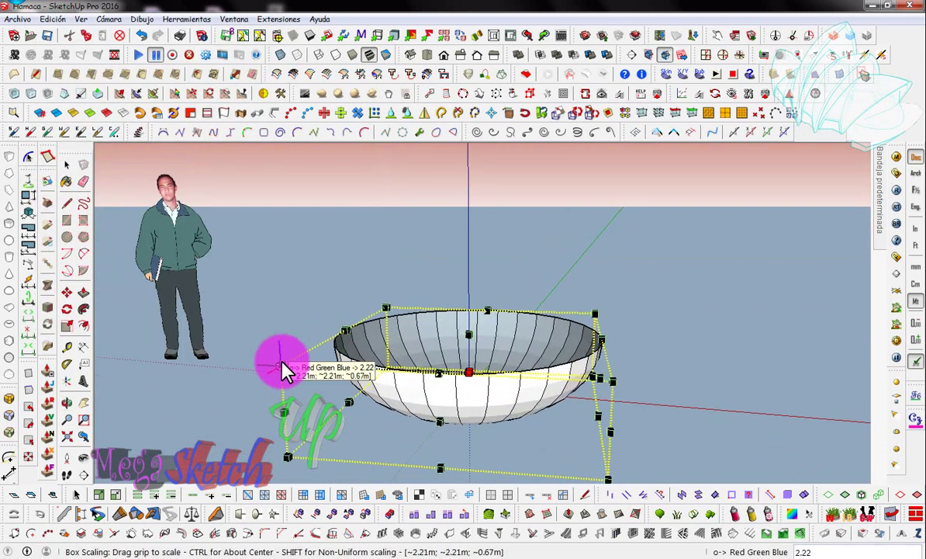
- Finish enlarging the bowl and add a 0.75 m height dimension at its rim
{"action": "scroll", "coordinate": [490, 310], "scroll_direction": "down", "scroll_amount": 3}
{"action": "mouse_move", "coordinate": [490, 310]}
{"action": "middle_mouse_down"}
{"action": "mouse_move", "coordinate": [544, 358]}
{"action": "mouse_move", "coordinate": [549, 392]}
{"action": "middle_mouse_up"}
{"action": "key", "text": "space"}
{"action": "key", "text": "t"}
{"action": "left_click", "coordinate": [568, 348]}
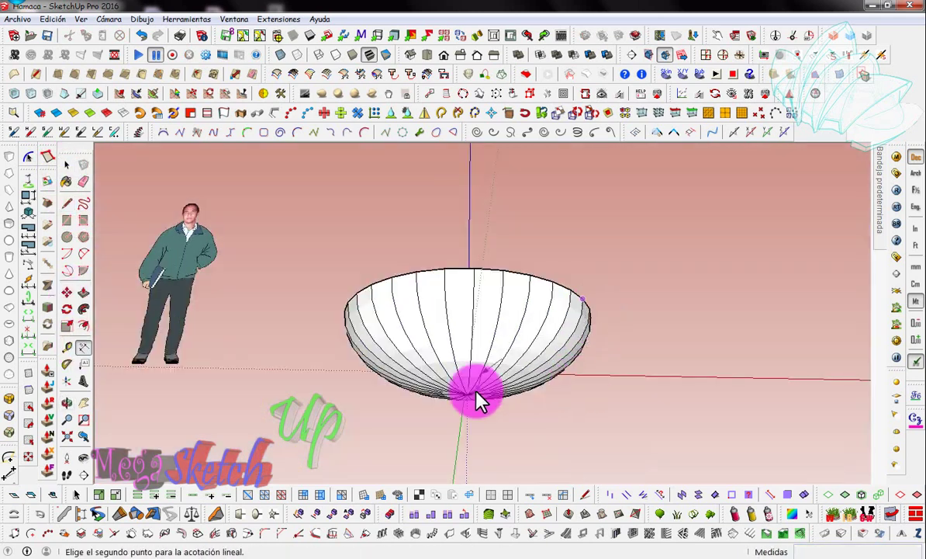
{"action": "middle_click_drag", "start_coordinate": [594, 304], "coordinate": [563, 424]}
- Draw a vertical line rising from the bowl rim
{"action": "key", "text": "l"}
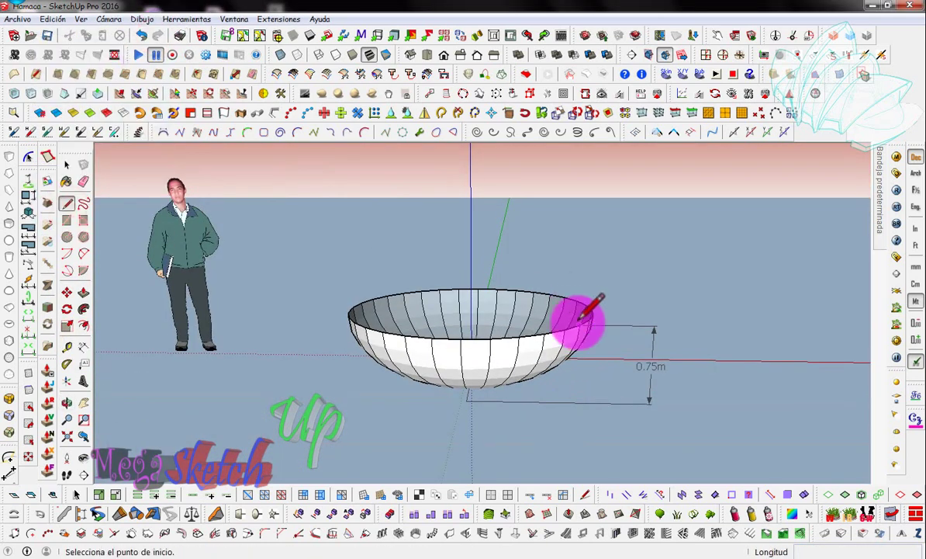
{"action": "left_click", "coordinate": [584, 227]}
{"action": "scroll", "coordinate": [124, 161], "scroll_direction": "down", "scroll_amount": 3}
{"action": "scroll", "coordinate": [492, 356], "scroll_direction": "up", "scroll_amount": 3}
{"action": "middle_click_drag", "start_coordinate": [492, 355], "coordinate": [99, 313]}
- Rotate-copy the vertical line into a ring of 30 lines around the rim
{"action": "key", "text": "space"}
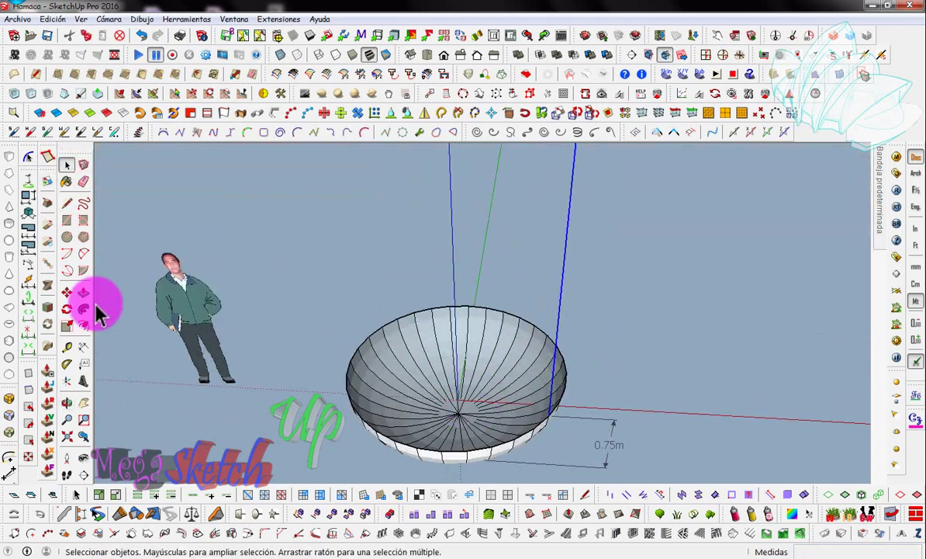
{"action": "left_click", "coordinate": [536, 428]}
{"action": "key", "text": "BackSpace"}
{"action": "key", "text": "BackSpace"}
{"action": "type", "text": "30"}
{"action": "key", "text": "Return"}
{"action": "mouse_move", "coordinate": [718, 335]}
{"action": "middle_mouse_down"}
{"action": "mouse_move", "coordinate": [468, 276]}
{"action": "mouse_move", "coordinate": [632, 351]}
{"action": "mouse_move", "coordinate": [567, 296]}
{"action": "middle_mouse_up"}
- Delete the bowl faces, keeping only its arc edges
{"action": "key", "text": "space"}
{"action": "scroll", "coordinate": [573, 419], "scroll_direction": "down", "scroll_amount": 3}
{"action": "left_click_drag", "start_coordinate": [573, 419], "coordinate": [372, 251]}
{"action": "scroll", "coordinate": [466, 424], "scroll_direction": "up", "scroll_amount": 5}
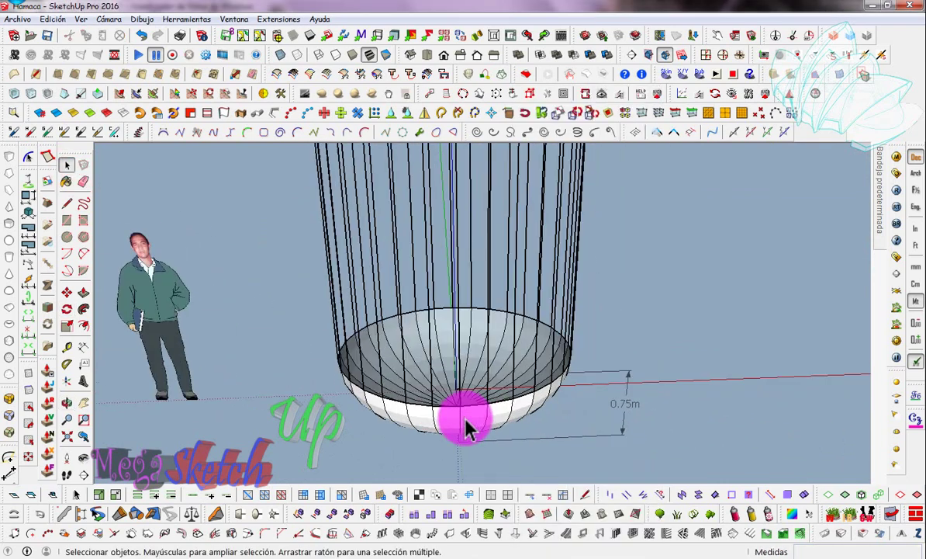
{"action": "triple_click", "coordinate": [465, 425]}
{"action": "left_click", "coordinate": [119, 35]}
- Select the bowl's arc edges and set a rotation centre at the bowl bottom
{"action": "left_click_drag", "start_coordinate": [506, 415], "coordinate": [201, 276]}
{"action": "mouse_move", "coordinate": [201, 276]}
{"action": "middle_mouse_down"}
{"action": "mouse_move", "coordinate": [168, 227]}
{"action": "mouse_move", "coordinate": [497, 332]}
{"action": "mouse_move", "coordinate": [486, 398]}
{"action": "mouse_move", "coordinate": [548, 211]}
{"action": "middle_mouse_up"}
{"action": "key", "text": "q"}
{"action": "left_click", "coordinate": [469, 393]}
{"action": "left_click", "coordinate": [548, 211]}
- Rotate-copy the arcs about 5.6° and scale the copy slightly smaller
{"action": "left_click", "coordinate": [398, 257]}
{"action": "left_click", "coordinate": [66, 166]}
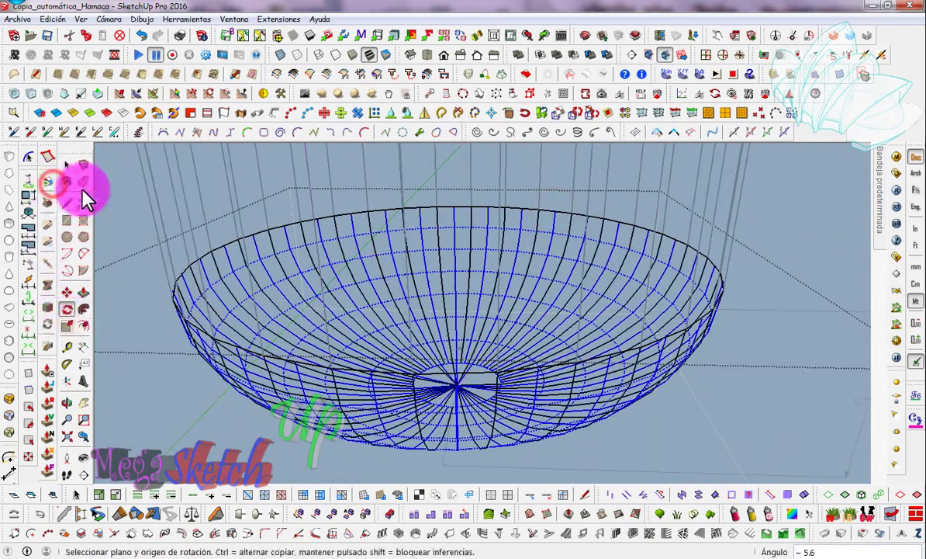
{"action": "key", "text": "s"}
{"action": "left_click", "coordinate": [714, 397]}
{"action": "left_click", "coordinate": [693, 389]}
- Reselect both sets of bowl arcs
{"action": "mouse_move", "coordinate": [693, 389]}
{"action": "middle_mouse_down"}
{"action": "mouse_move", "coordinate": [613, 338]}
{"action": "mouse_move", "coordinate": [445, 310]}
{"action": "middle_mouse_up"}
{"action": "scroll", "coordinate": [445, 311], "scroll_direction": "up", "scroll_amount": 3}
{"action": "key", "text": "space"}
{"action": "left_click", "coordinate": [465, 379]}
{"action": "scroll", "coordinate": [465, 379], "scroll_direction": "up", "scroll_amount": 2}
{"action": "scroll", "coordinate": [512, 365], "scroll_direction": "up", "scroll_amount": 2}
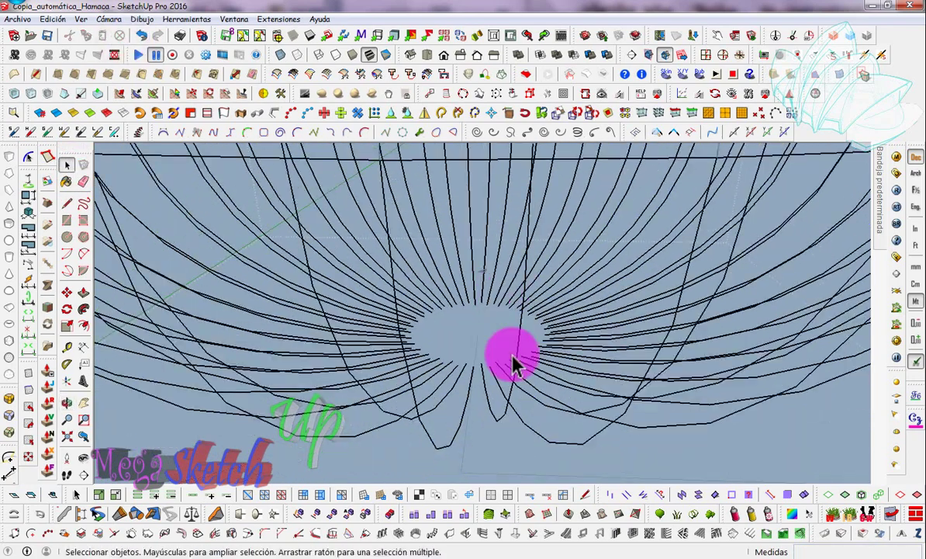
{"action": "scroll", "coordinate": [512, 365], "scroll_direction": "down", "scroll_amount": 4}
{"action": "left_click", "coordinate": [497, 310]}
{"action": "left_click", "coordinate": [765, 382]}
{"action": "left_click", "coordinate": [500, 256]}
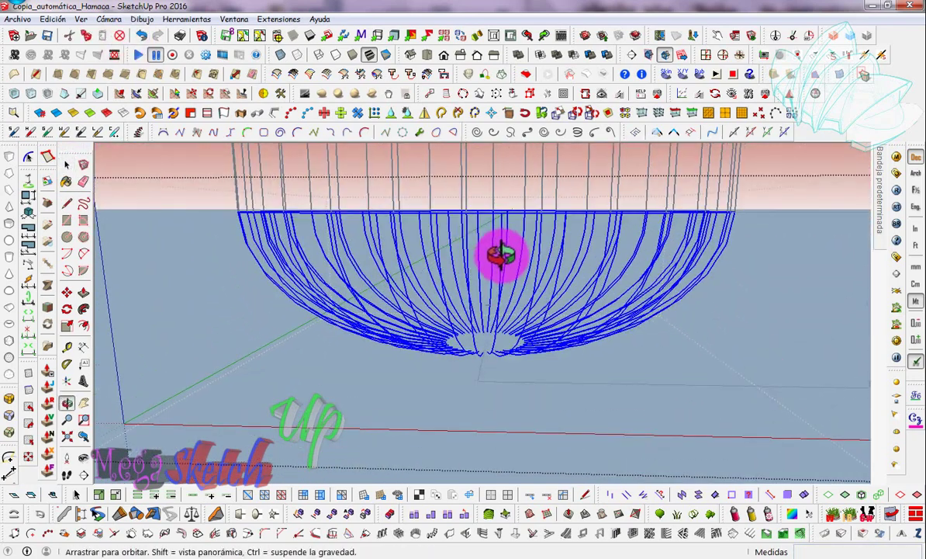
- Loft a surface between the arc sets with Curviloft Loft by Spline, # Seg 1
{"action": "middle_click_drag", "start_coordinate": [630, 270], "coordinate": [642, 159]}
{"action": "left_click", "coordinate": [469, 73]}
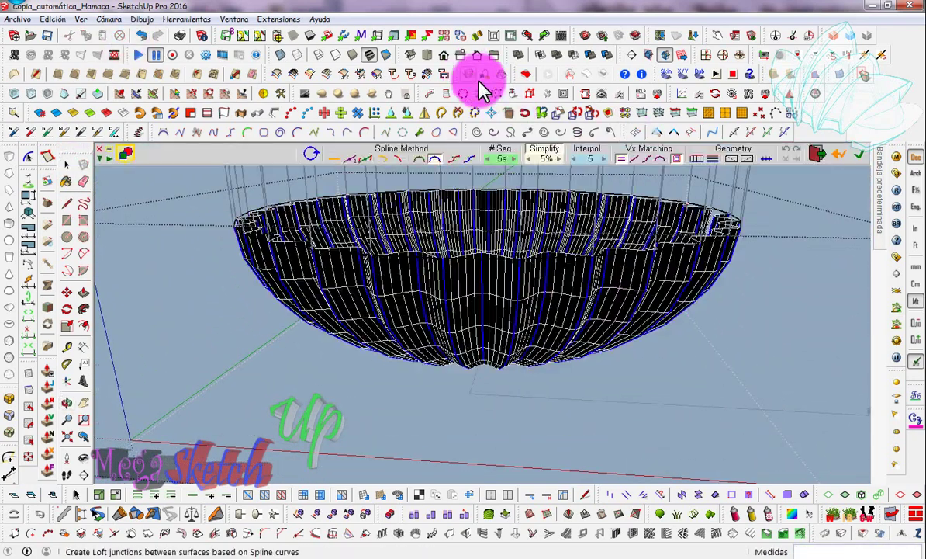
{"action": "left_click", "coordinate": [491, 161]}
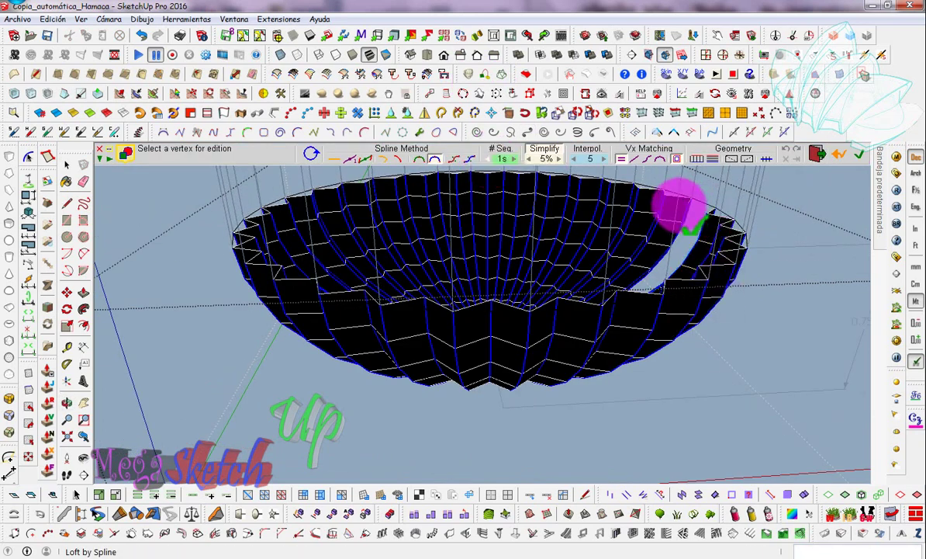
{"action": "left_click", "coordinate": [859, 153]}
- Fill the remaining gap in the bowl with another spline loft
{"action": "middle_click_drag", "start_coordinate": [865, 165], "coordinate": [393, 286]}
{"action": "mouse_move", "coordinate": [66, 166]}
{"action": "middle_mouse_down"}
{"action": "mouse_move", "coordinate": [463, 456]}
{"action": "mouse_move", "coordinate": [459, 380]}
{"action": "middle_mouse_up"}
{"action": "scroll", "coordinate": [496, 469], "scroll_direction": "up", "scroll_amount": 3}
{"action": "scroll", "coordinate": [505, 433], "scroll_direction": "down", "scroll_amount": 3}
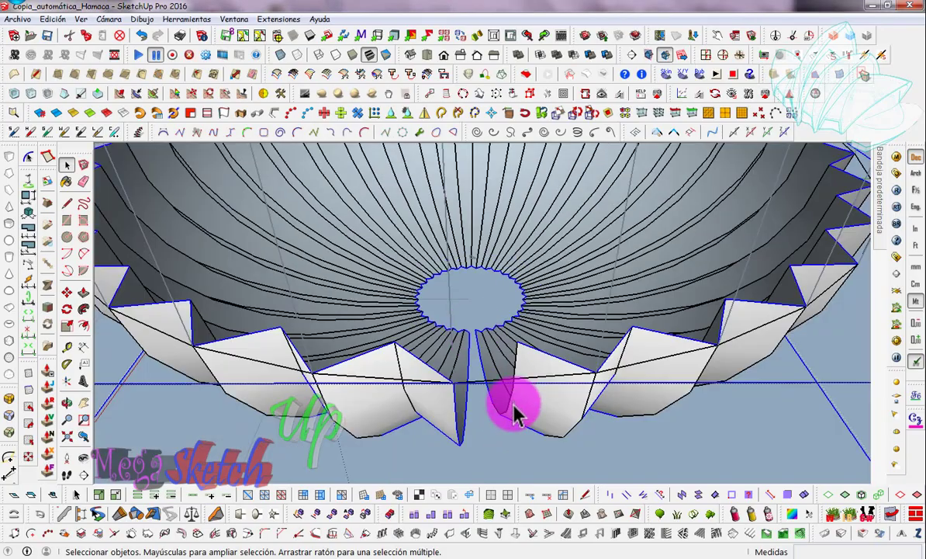
{"action": "middle_click_drag", "start_coordinate": [511, 414], "coordinate": [542, 417]}
{"action": "left_click", "coordinate": [468, 77]}
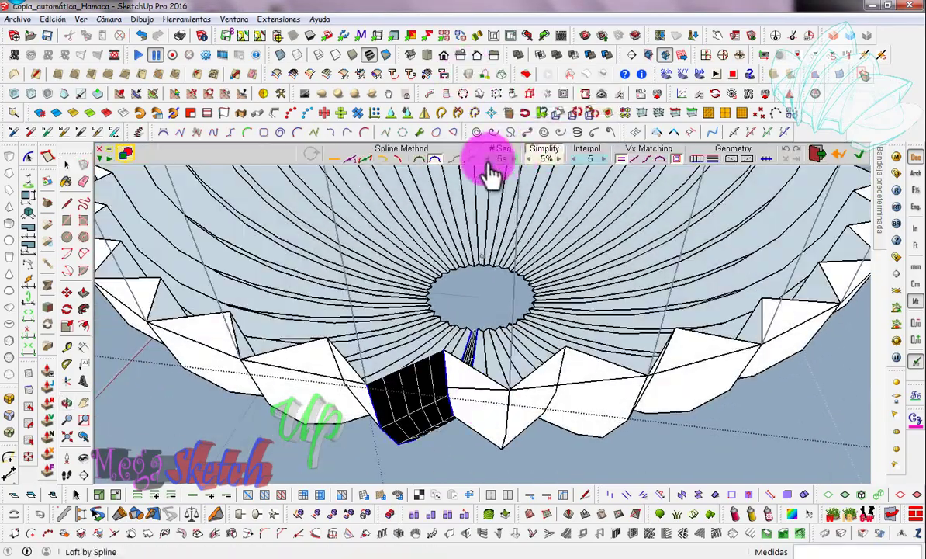
{"action": "scroll", "coordinate": [314, 310], "scroll_direction": "down", "scroll_amount": 3}
{"action": "mouse_move", "coordinate": [314, 311]}
{"action": "middle_mouse_down"}
{"action": "mouse_move", "coordinate": [501, 295]}
{"action": "mouse_move", "coordinate": [414, 331]}
{"action": "middle_mouse_up"}
{"action": "left_click", "coordinate": [84, 171]}
- Select the whole lofted bowl
{"action": "middle_click_drag", "start_coordinate": [543, 295], "coordinate": [610, 279]}
{"action": "scroll", "coordinate": [609, 279], "scroll_direction": "up", "scroll_amount": 3}
{"action": "mouse_move", "coordinate": [297, 252]}
{"action": "left_mouse_down"}
{"action": "mouse_move", "coordinate": [511, 288]}
{"action": "mouse_move", "coordinate": [707, 258]}
{"action": "left_mouse_up"}
{"action": "mouse_move", "coordinate": [707, 259]}
{"action": "middle_mouse_down"}
{"action": "mouse_move", "coordinate": [652, 330]}
{"action": "mouse_move", "coordinate": [734, 200]}
{"action": "mouse_move", "coordinate": [479, 302]}
{"action": "mouse_move", "coordinate": [404, 321]}
{"action": "mouse_move", "coordinate": [542, 345]}
{"action": "mouse_move", "coordinate": [625, 197]}
{"action": "middle_mouse_up"}
- Turn the vertical lines into 0.10 m diameter tubes
{"action": "left_click", "coordinate": [457, 421]}
{"action": "left_click", "coordinate": [278, 114]}
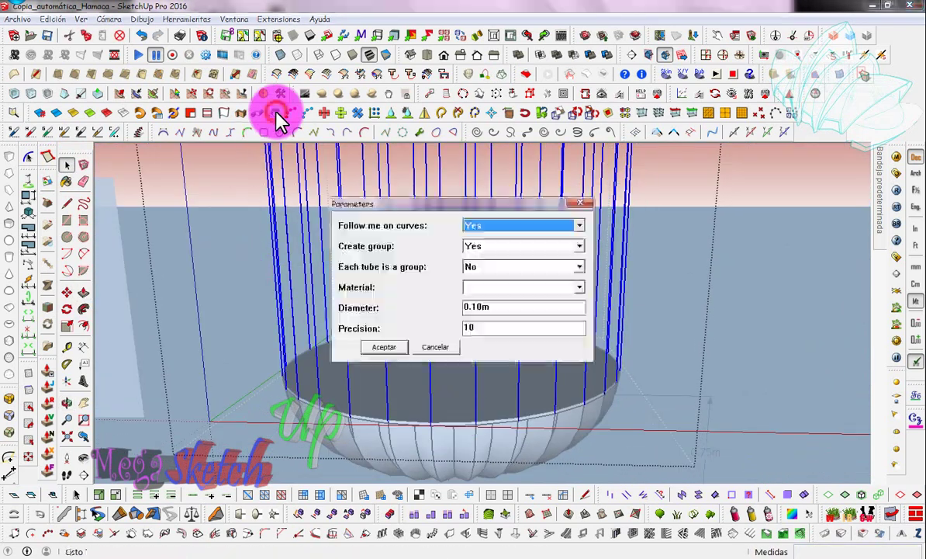
{"action": "left_click", "coordinate": [384, 347]}
- Draw a line along the bowl rim to a tube and select it
{"action": "left_click", "coordinate": [70, 206]}
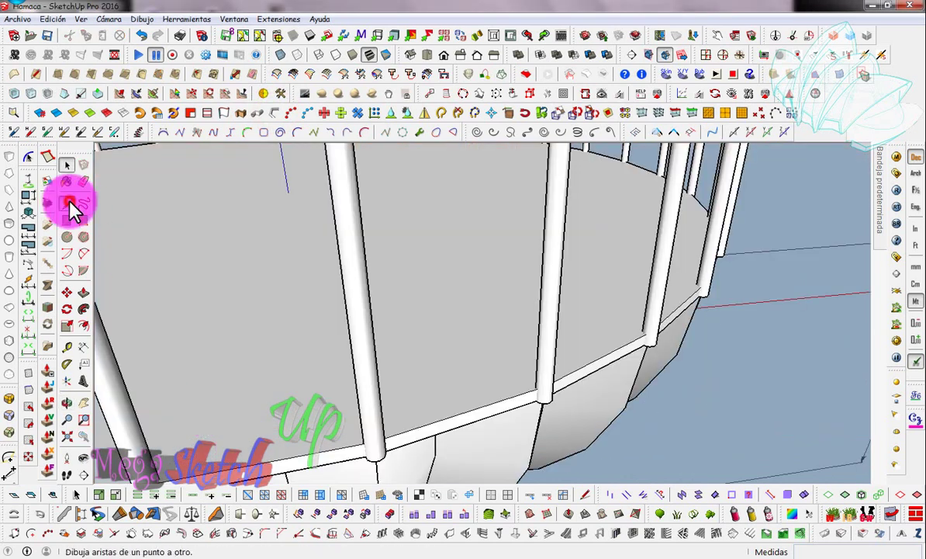
{"action": "left_click", "coordinate": [222, 464]}
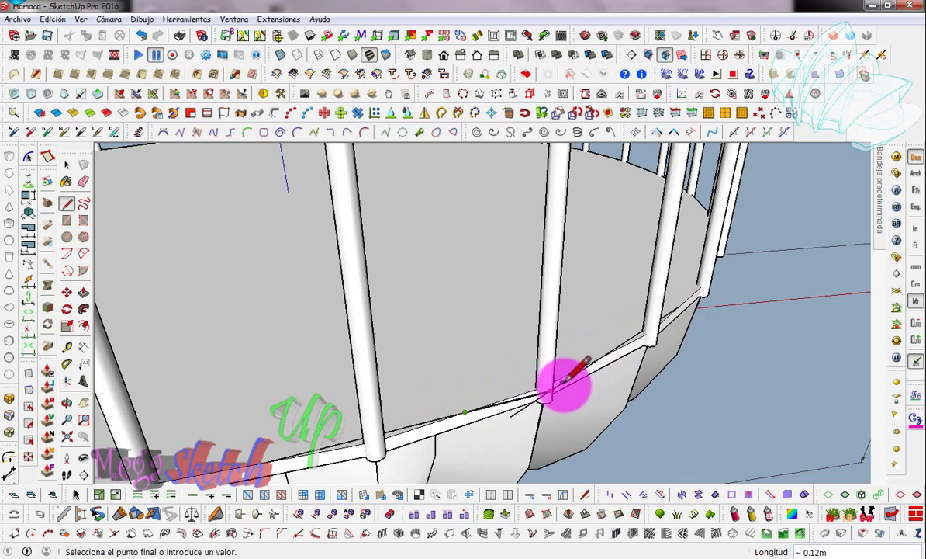
{"action": "left_click", "coordinate": [543, 396]}
{"action": "key", "text": "space"}
{"action": "left_click", "coordinate": [514, 405]}
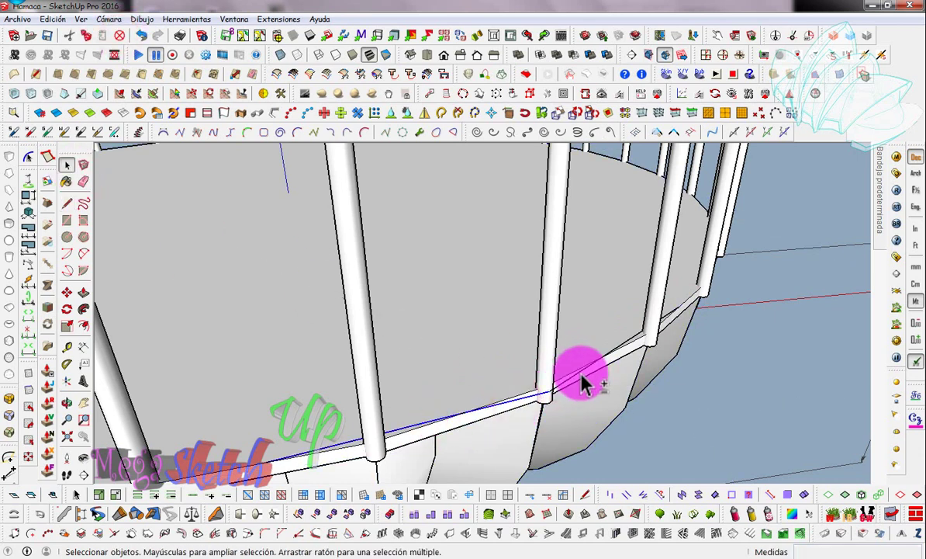
- Rotate the new rim edge about the basket centre into position
{"action": "left_click", "coordinate": [67, 309]}
{"action": "left_click", "coordinate": [285, 192]}
{"action": "left_click", "coordinate": [602, 356]}
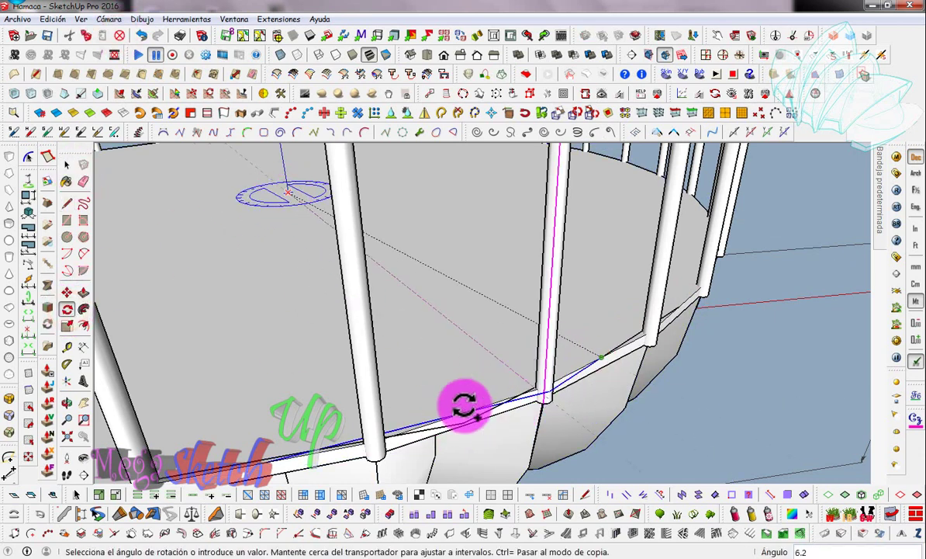
{"action": "left_click", "coordinate": [268, 463]}
{"action": "middle_click_drag", "start_coordinate": [268, 464], "coordinate": [335, 324]}
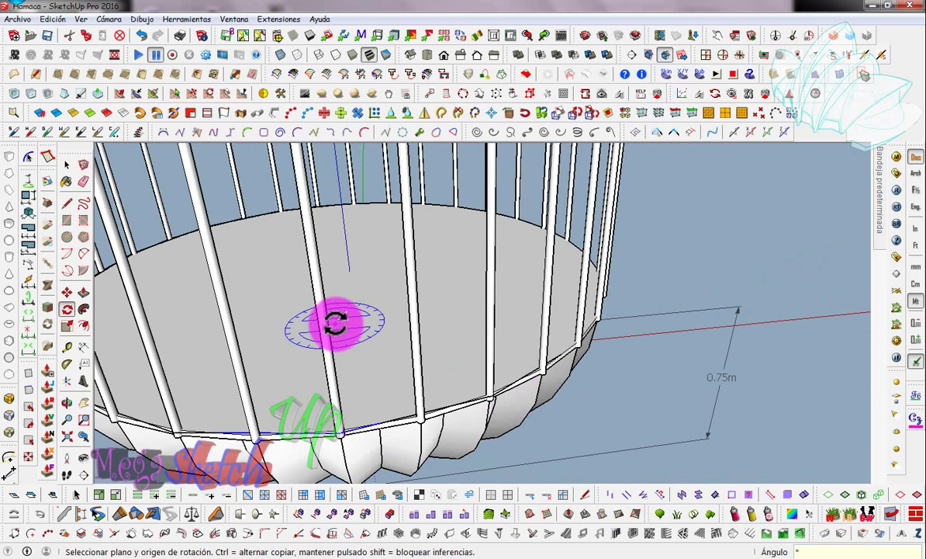
{"action": "scroll", "coordinate": [478, 295], "scroll_direction": "up", "scroll_amount": 5}
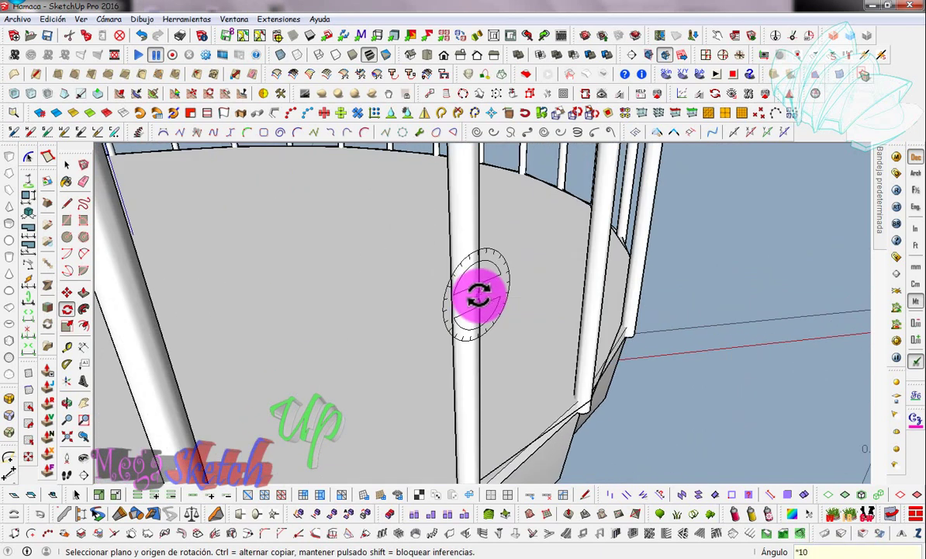
{"action": "scroll", "coordinate": [478, 294], "scroll_direction": "down", "scroll_amount": 3}
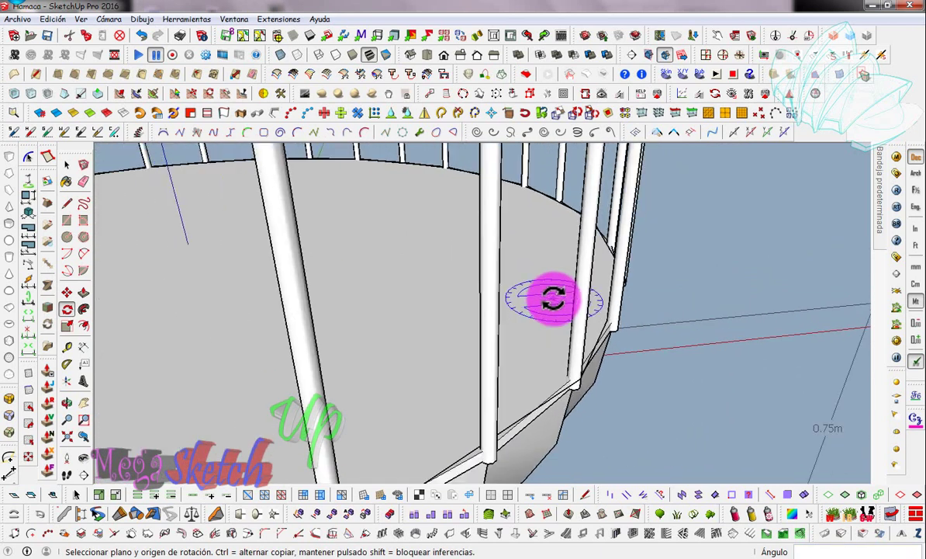
{"action": "scroll", "coordinate": [554, 296], "scroll_direction": "down", "scroll_amount": 3}
{"action": "key", "text": "space"}
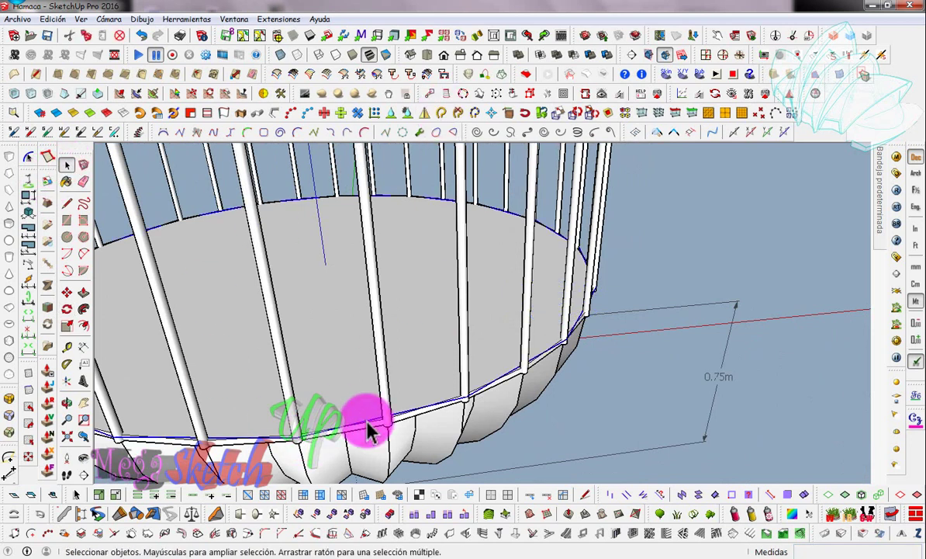
- Extrude the rim ring into a band and make it a group
{"action": "left_click", "coordinate": [435, 397]}
{"action": "left_click", "coordinate": [67, 165]}
{"action": "right_click", "coordinate": [364, 419]}
{"action": "left_click", "coordinate": [365, 419]}
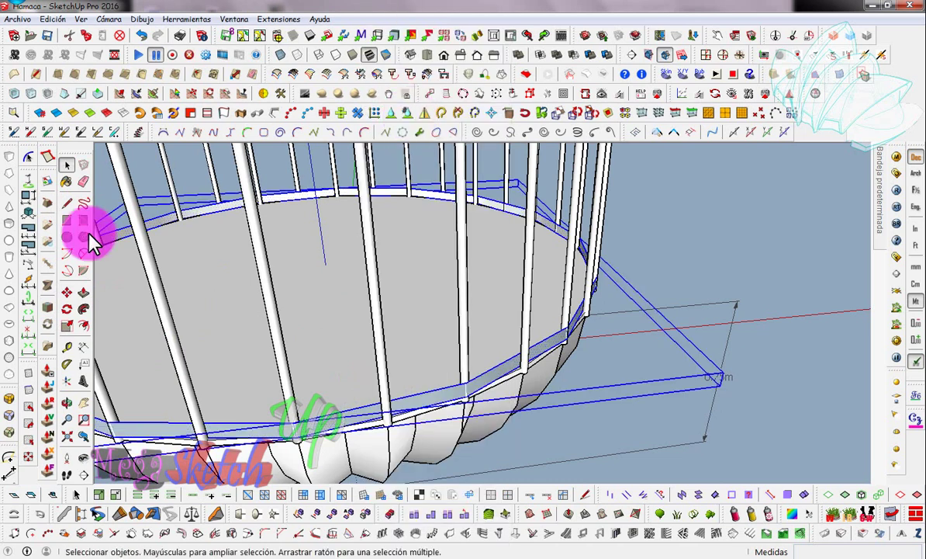
- Tilt the band slightly with a small rotation
{"action": "left_click", "coordinate": [325, 263]}
{"action": "left_click", "coordinate": [368, 399]}
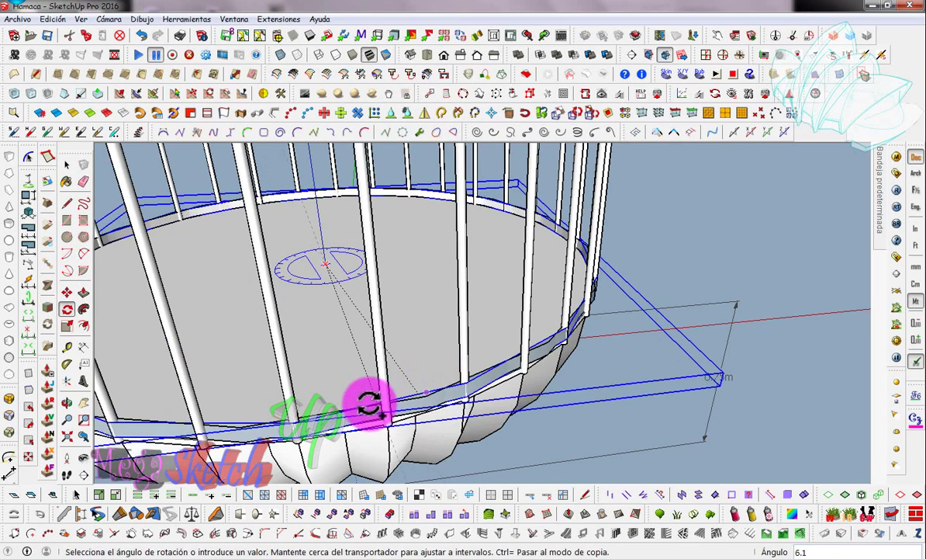
{"action": "scroll", "coordinate": [365, 419], "scroll_direction": "up", "scroll_amount": 3}
- Copy the band to sit just above the first one
{"action": "left_click", "coordinate": [368, 391]}
{"action": "key", "text": "m"}
{"action": "left_click", "coordinate": [473, 423]}
{"action": "key", "text": "ctrl"}
{"action": "left_click", "coordinate": [486, 357]}
{"action": "left_click", "coordinate": [66, 165]}
- Copy the band 0.04 m upward and array it *36 up the ribs
{"action": "left_click", "coordinate": [67, 292]}
{"action": "left_click", "coordinate": [589, 348]}
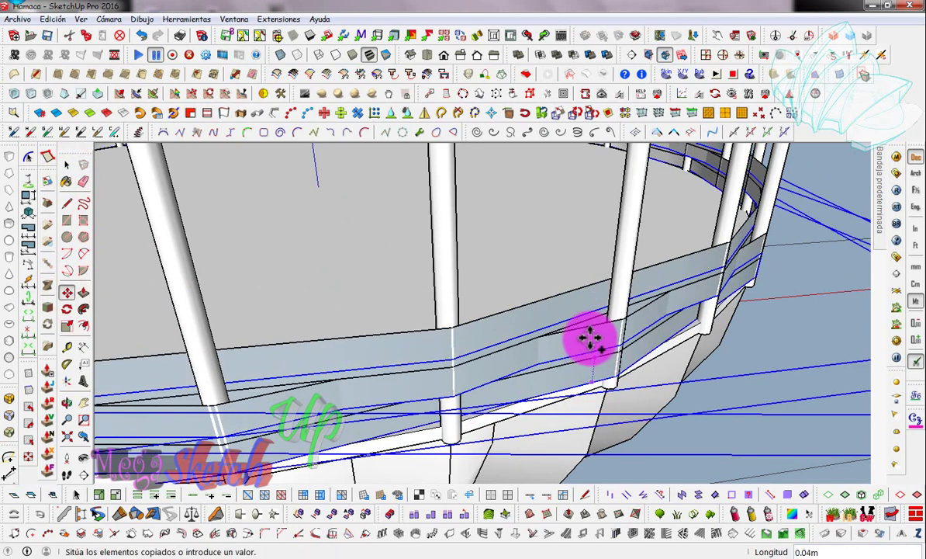
{"action": "scroll", "coordinate": [554, 331], "scroll_direction": "down", "scroll_amount": 5}
{"action": "scroll", "coordinate": [482, 419], "scroll_direction": "down", "scroll_amount": 5}
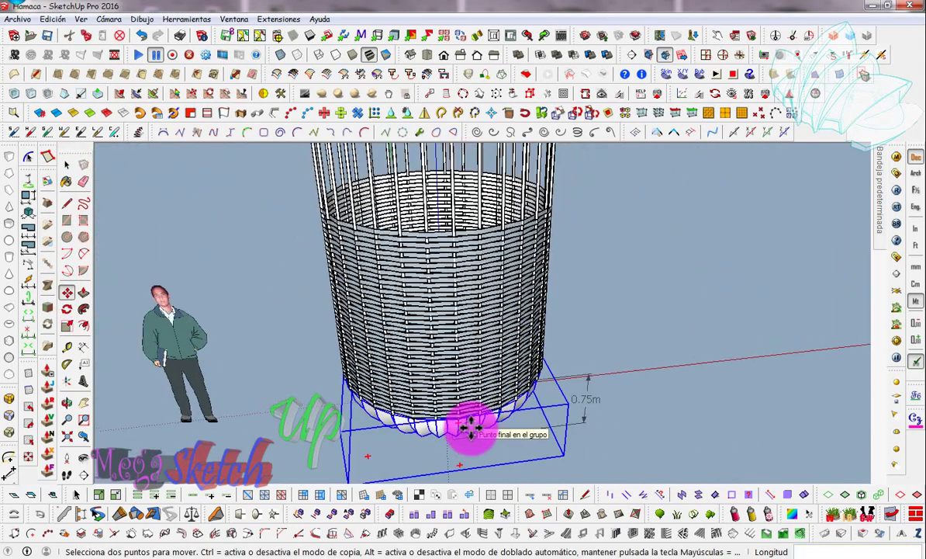
{"action": "type", "text": "*30*36"}
{"action": "scroll", "coordinate": [471, 425], "scroll_direction": "up", "scroll_amount": 3}
{"action": "mouse_move", "coordinate": [528, 237]}
{"action": "middle_mouse_down"}
{"action": "mouse_move", "coordinate": [445, 387]}
{"action": "mouse_move", "coordinate": [486, 425]}
{"action": "middle_mouse_up"}
{"action": "key", "text": "space"}
- Delete the extra rings at the top of the weave
{"action": "scroll", "coordinate": [417, 450], "scroll_direction": "down", "scroll_amount": 2}
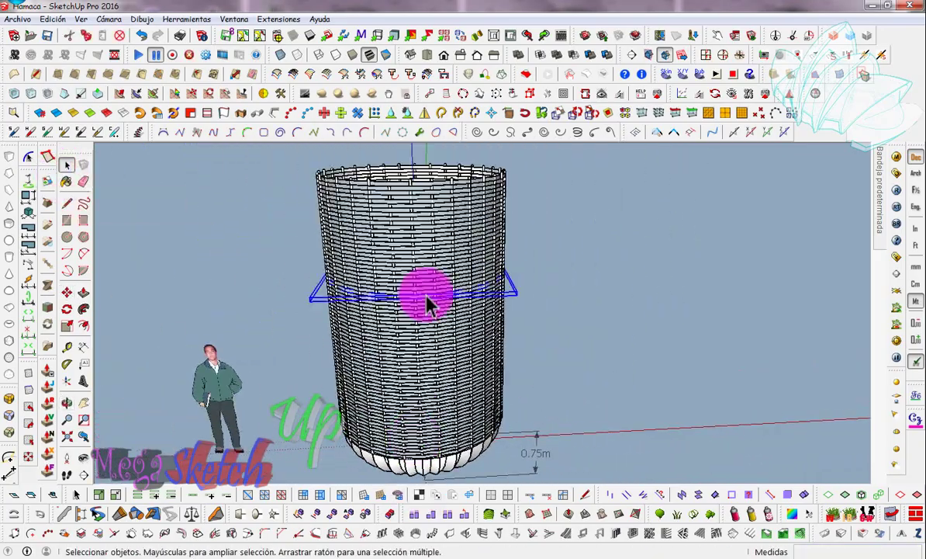
{"action": "middle_click_drag", "start_coordinate": [422, 304], "coordinate": [403, 180]}
{"action": "scroll", "coordinate": [565, 161], "scroll_direction": "down", "scroll_amount": 2}
{"action": "left_click", "coordinate": [451, 296]}
{"action": "scroll", "coordinate": [451, 295], "scroll_direction": "up", "scroll_amount": 4}
{"action": "scroll", "coordinate": [306, 201], "scroll_direction": "down", "scroll_amount": 2}
{"action": "left_click", "coordinate": [119, 35]}
- Select the rib tops poking above the woven bands
{"action": "scroll", "coordinate": [472, 435], "scroll_direction": "down", "scroll_amount": 3}
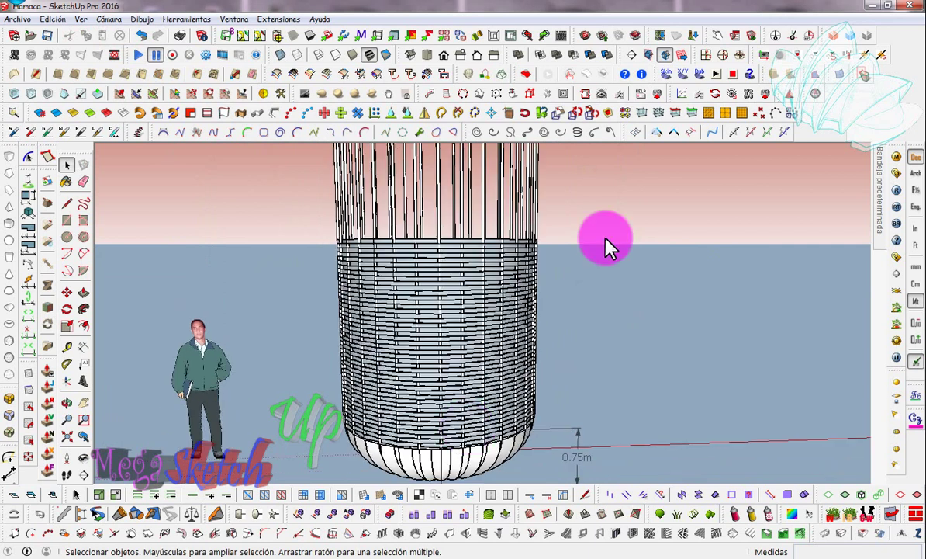
{"action": "left_click", "coordinate": [472, 434]}
{"action": "scroll", "coordinate": [471, 435], "scroll_direction": "up", "scroll_amount": 3}
{"action": "left_click", "coordinate": [594, 238]}
{"action": "left_click", "coordinate": [476, 213]}
{"action": "left_click_drag", "start_coordinate": [562, 165], "coordinate": [328, 231]}
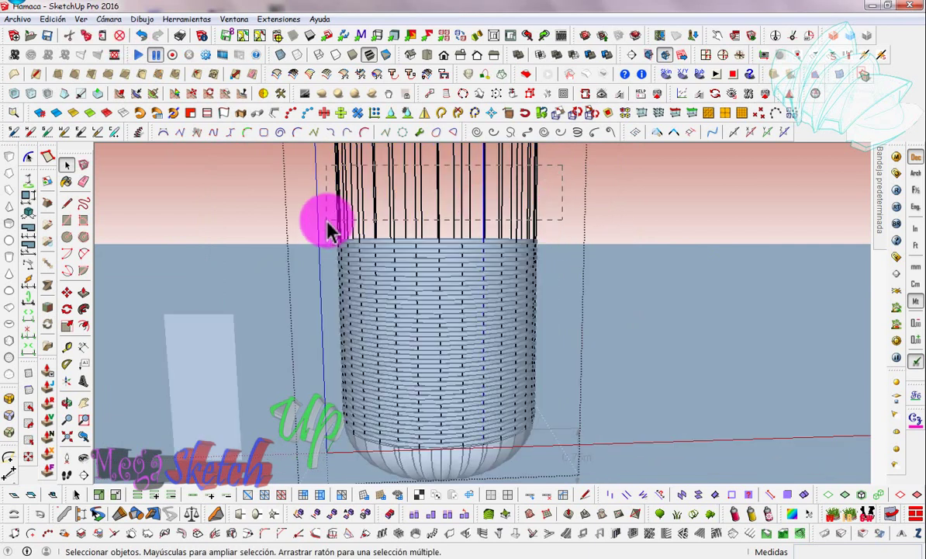
- Select the whole woven cylinder and explode it into loose geometry
{"action": "scroll", "coordinate": [490, 196], "scroll_direction": "down", "scroll_amount": 1}
{"action": "scroll", "coordinate": [508, 446], "scroll_direction": "down", "scroll_amount": 2}
{"action": "left_click", "coordinate": [508, 446]}
{"action": "left_click", "coordinate": [541, 215]}
{"action": "left_click", "coordinate": [409, 378]}
{"action": "left_click", "coordinate": [478, 115]}
{"action": "left_click", "coordinate": [491, 211]}
{"action": "middle_click_drag", "start_coordinate": [492, 213], "coordinate": [510, 420]}
{"action": "left_click", "coordinate": [512, 431]}
{"action": "right_click", "coordinate": [482, 364]}
{"action": "left_click", "coordinate": [550, 70]}
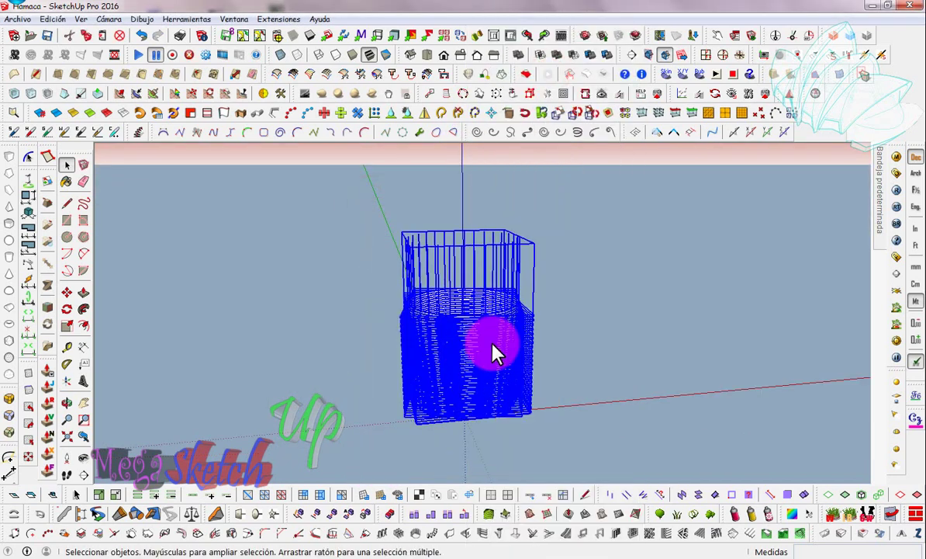
- Window-select and delete the rib wires above the weave, then undo the Equal Segment Curve
{"action": "left_click_drag", "start_coordinate": [337, 151], "coordinate": [391, 194]}
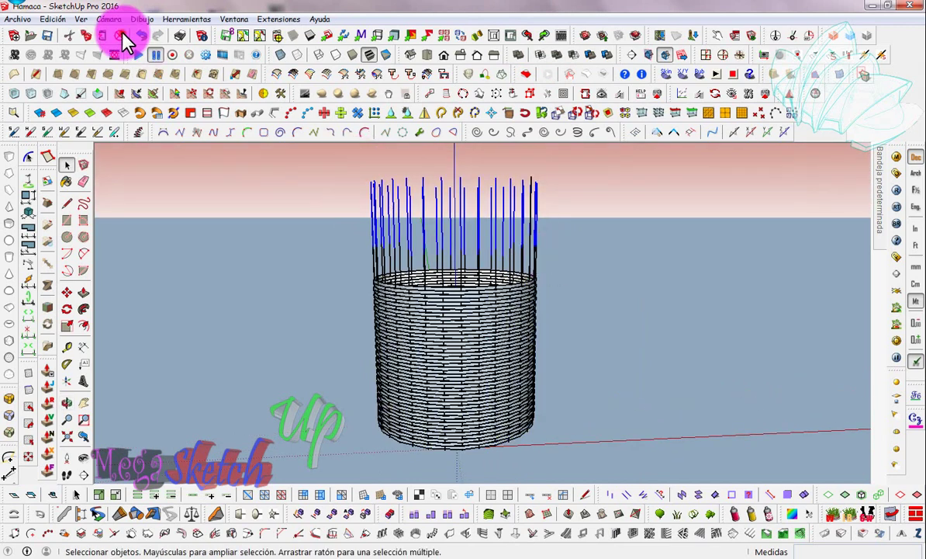
{"action": "left_click", "coordinate": [122, 35]}
{"action": "left_click_drag", "start_coordinate": [373, 264], "coordinate": [500, 301]}
{"action": "left_click", "coordinate": [534, 233]}
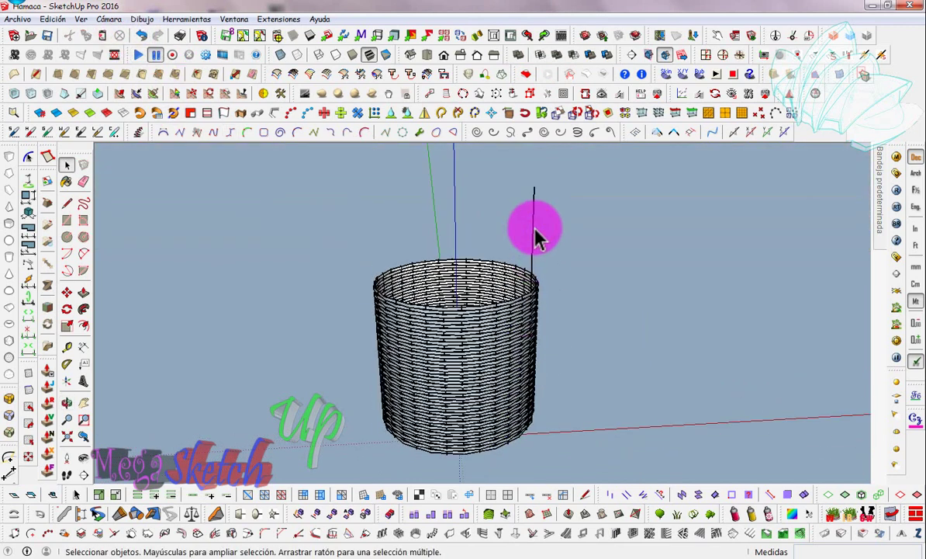
{"action": "key", "text": "Return"}
{"action": "left_click", "coordinate": [120, 37]}
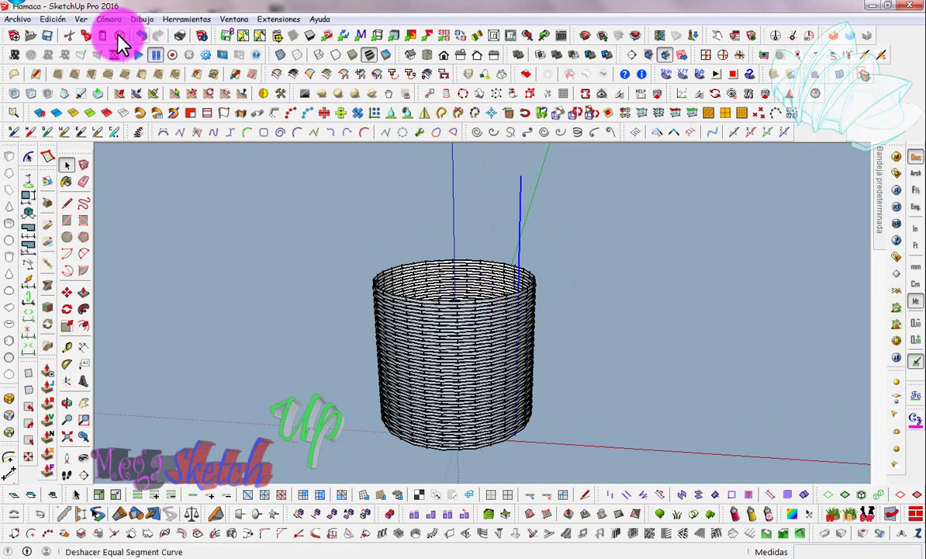
- Copy the vertical line beside the woven cylinder using Move with Ctrl
{"action": "mouse_move", "coordinate": [508, 315]}
{"action": "middle_mouse_down"}
{"action": "mouse_move", "coordinate": [491, 177]}
{"action": "mouse_move", "coordinate": [616, 178]}
{"action": "middle_mouse_up"}
{"action": "key", "text": "m"}
{"action": "left_click", "coordinate": [500, 180]}
{"action": "left_click", "coordinate": [552, 290]}
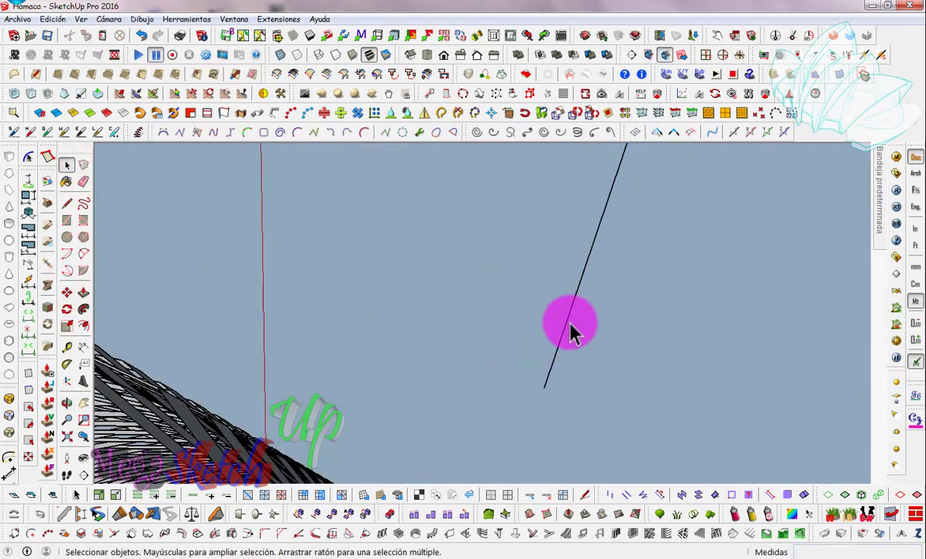
{"action": "left_click", "coordinate": [570, 330]}
{"action": "scroll", "coordinate": [571, 330], "scroll_direction": "down", "scroll_amount": 2}
{"action": "left_click", "coordinate": [65, 293]}
{"action": "left_click", "coordinate": [554, 361]}
{"action": "key", "text": "ctrl"}
{"action": "mouse_move", "coordinate": [554, 361]}
{"action": "middle_mouse_down"}
{"action": "mouse_move", "coordinate": [447, 334]}
{"action": "mouse_move", "coordinate": [472, 451]}
{"action": "middle_mouse_up"}
{"action": "scroll", "coordinate": [466, 450], "scroll_direction": "up", "scroll_amount": 3}
{"action": "scroll", "coordinate": [436, 425], "scroll_direction": "down", "scroll_amount": 3}
{"action": "middle_click_drag", "start_coordinate": [436, 425], "coordinate": [501, 191]}
- Select the entire woven cylinder and add a free-form deformation (FFD) cage to it
{"action": "scroll", "coordinate": [501, 242], "scroll_direction": "up", "scroll_amount": 3}
{"action": "middle_click_drag", "start_coordinate": [512, 249], "coordinate": [597, 280]}
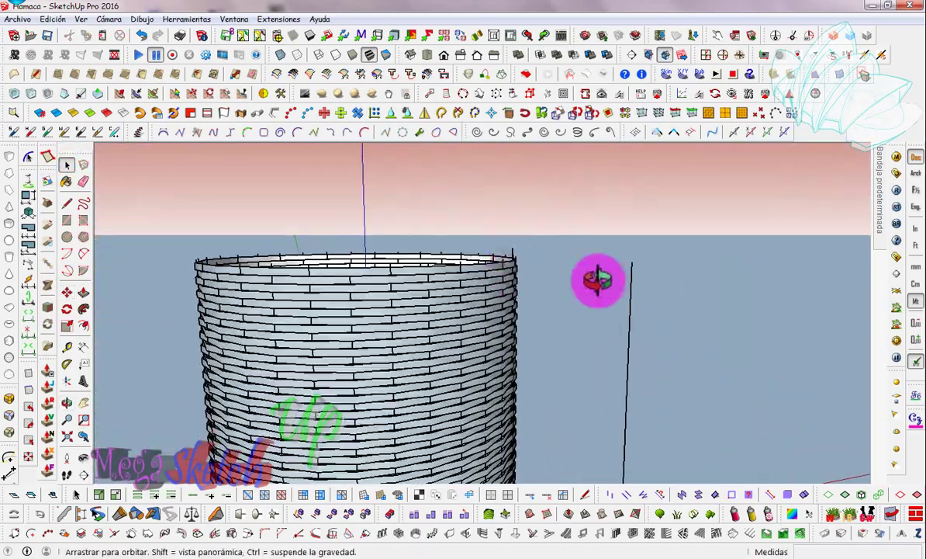
{"action": "scroll", "coordinate": [597, 280], "scroll_direction": "down", "scroll_amount": 3}
{"action": "scroll", "coordinate": [597, 314], "scroll_direction": "down", "scroll_amount": 1}
{"action": "middle_click_drag", "start_coordinate": [598, 314], "coordinate": [321, 190]}
{"action": "triple_click", "coordinate": [456, 329]}
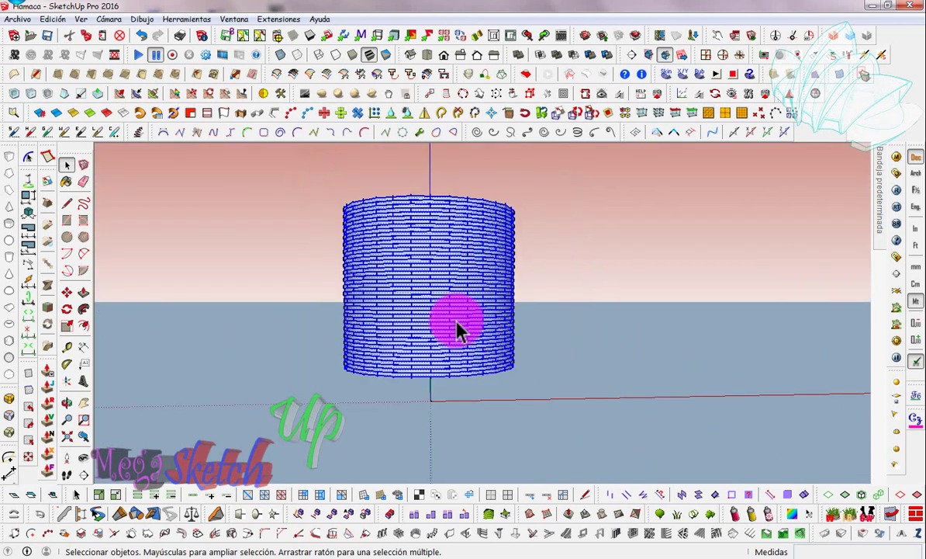
{"action": "middle_click_drag", "start_coordinate": [509, 209], "coordinate": [442, 252]}
{"action": "right_click", "coordinate": [443, 252]}
{"action": "left_click", "coordinate": [644, 476]}
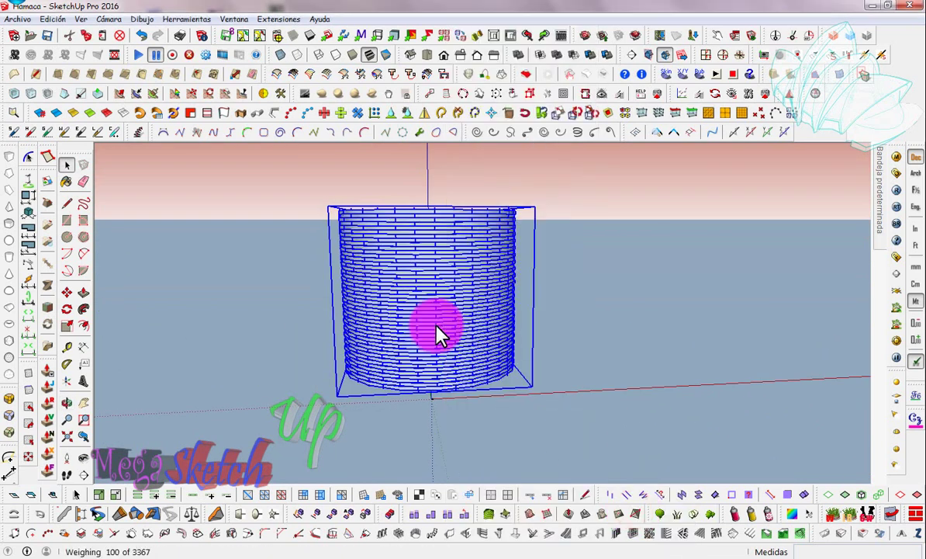
- Box-scale the top ring of control points down to 0.1
{"action": "scroll", "coordinate": [279, 185], "scroll_direction": "up", "scroll_amount": 2}
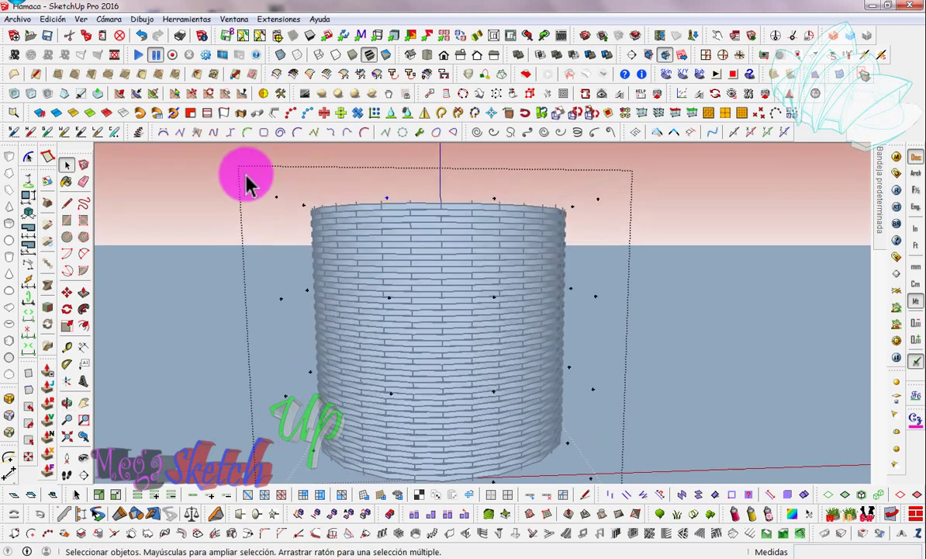
{"action": "middle_click_drag", "start_coordinate": [537, 272], "coordinate": [536, 302]}
{"action": "left_click", "coordinate": [45, 182]}
{"action": "type", "text": "0.1"}
{"action": "key", "text": "Return"}
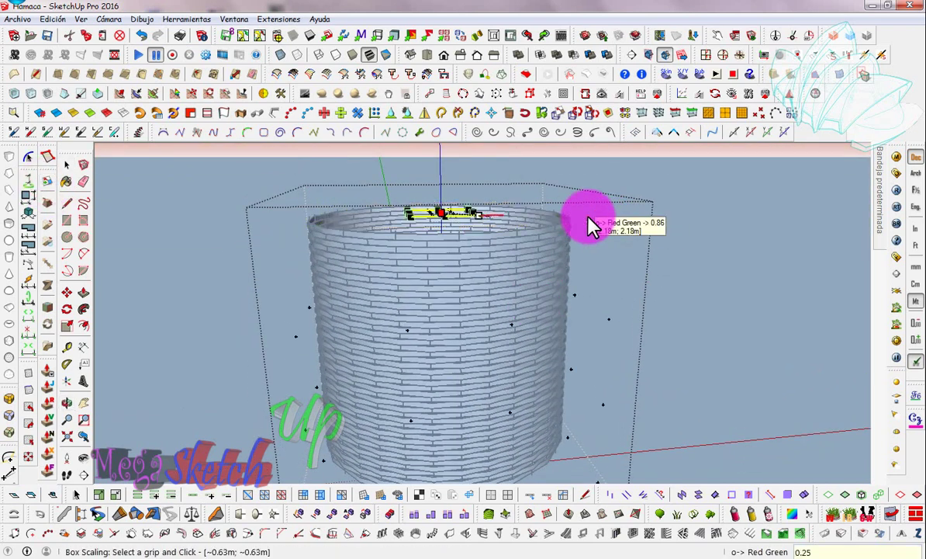
- Narrow the middle control ring so the shape tapers into a cone
{"action": "middle_click_drag", "start_coordinate": [555, 341], "coordinate": [446, 299]}
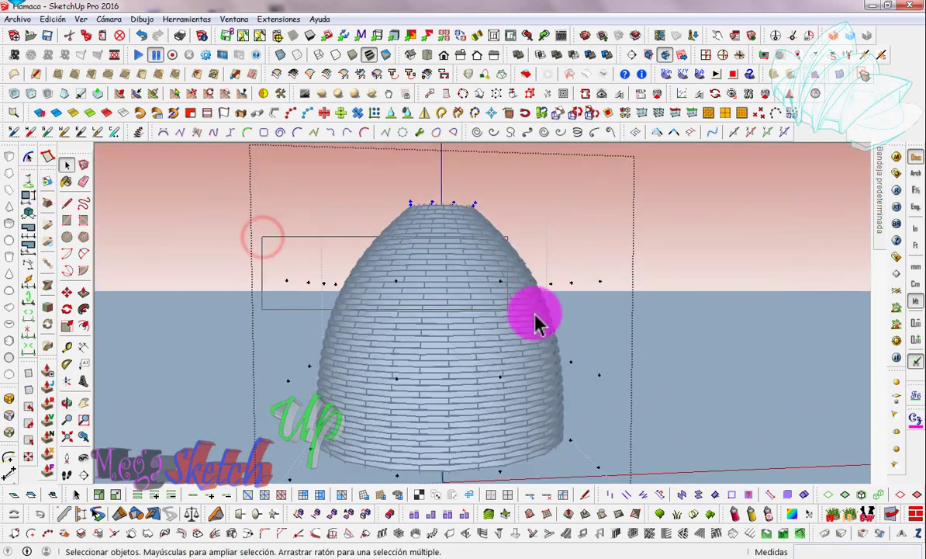
{"action": "middle_click_drag", "start_coordinate": [606, 316], "coordinate": [621, 311]}
{"action": "left_click", "coordinate": [585, 310]}
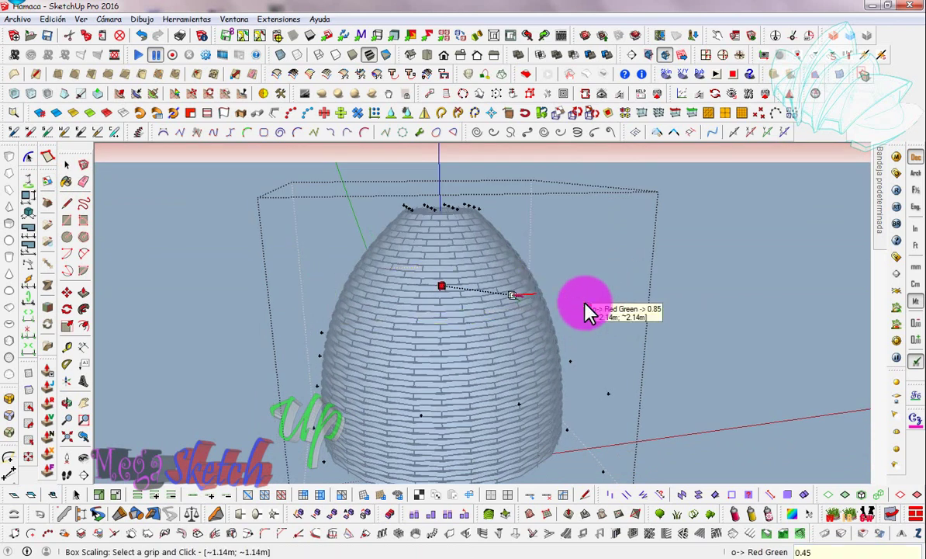
{"action": "left_click", "coordinate": [566, 353]}
{"action": "mouse_move", "coordinate": [567, 353]}
{"action": "middle_mouse_down"}
{"action": "mouse_move", "coordinate": [569, 327]}
{"action": "mouse_move", "coordinate": [511, 242]}
{"action": "middle_mouse_up"}
{"action": "left_click", "coordinate": [48, 181]}
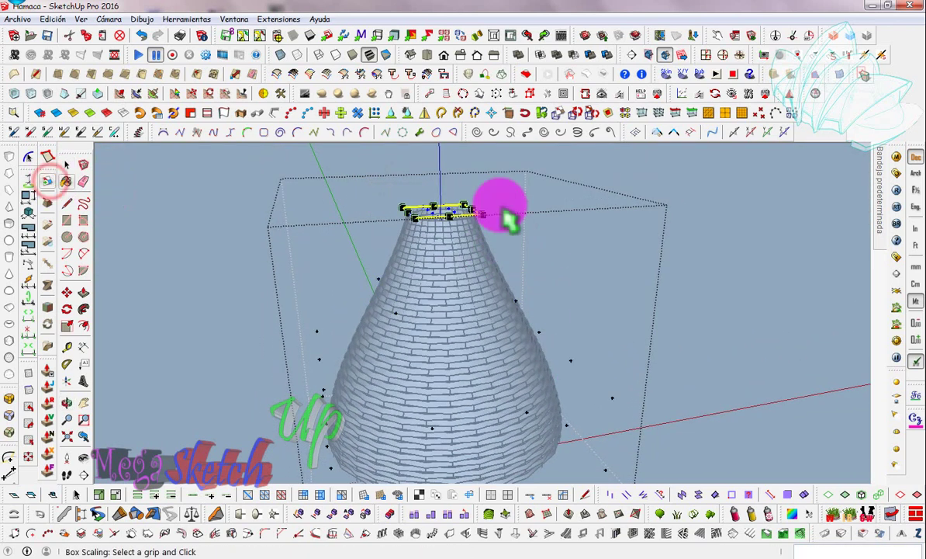
{"action": "left_click", "coordinate": [468, 208]}
{"action": "mouse_move", "coordinate": [468, 208]}
{"action": "middle_mouse_down"}
{"action": "mouse_move", "coordinate": [448, 346]}
{"action": "mouse_move", "coordinate": [368, 262]}
{"action": "mouse_move", "coordinate": [468, 362]}
{"action": "mouse_move", "coordinate": [404, 295]}
{"action": "middle_mouse_up"}
- Rescale the upper control ring and finish the FFD deformation
{"action": "left_click", "coordinate": [48, 181]}
{"action": "left_click", "coordinate": [492, 285]}
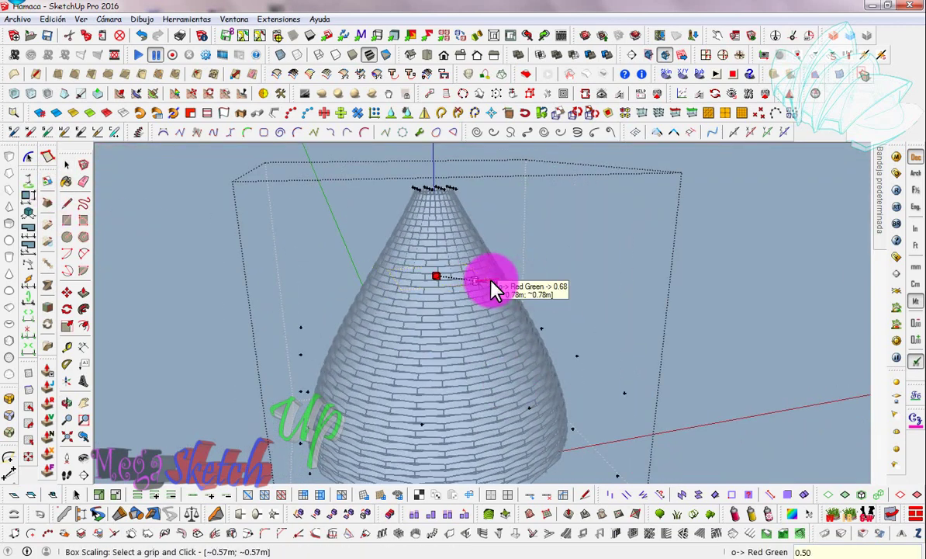
{"action": "key", "text": "space"}
{"action": "mouse_move", "coordinate": [517, 351]}
{"action": "middle_mouse_down"}
{"action": "mouse_move", "coordinate": [480, 281]}
{"action": "mouse_move", "coordinate": [650, 322]}
{"action": "mouse_move", "coordinate": [432, 225]}
{"action": "middle_mouse_up"}
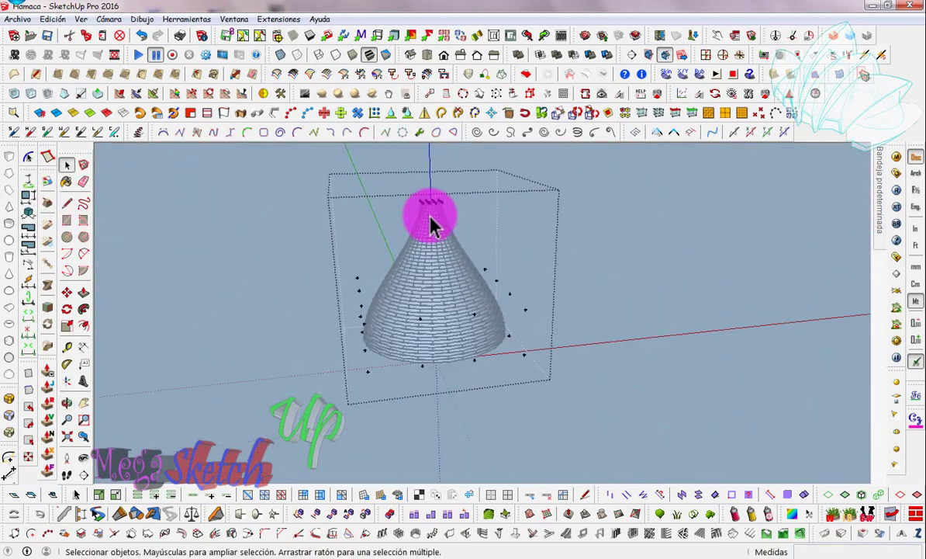
{"action": "middle_click_drag", "start_coordinate": [571, 316], "coordinate": [441, 304]}
{"action": "right_click", "coordinate": [461, 268]}
{"action": "left_click", "coordinate": [502, 292]}
- Place a copy of the teardrop basket beside the original using Move with Ctrl
{"action": "key", "text": "m"}
{"action": "key", "text": "ctrl"}
{"action": "left_click", "coordinate": [497, 407]}
{"action": "left_click", "coordinate": [621, 410]}
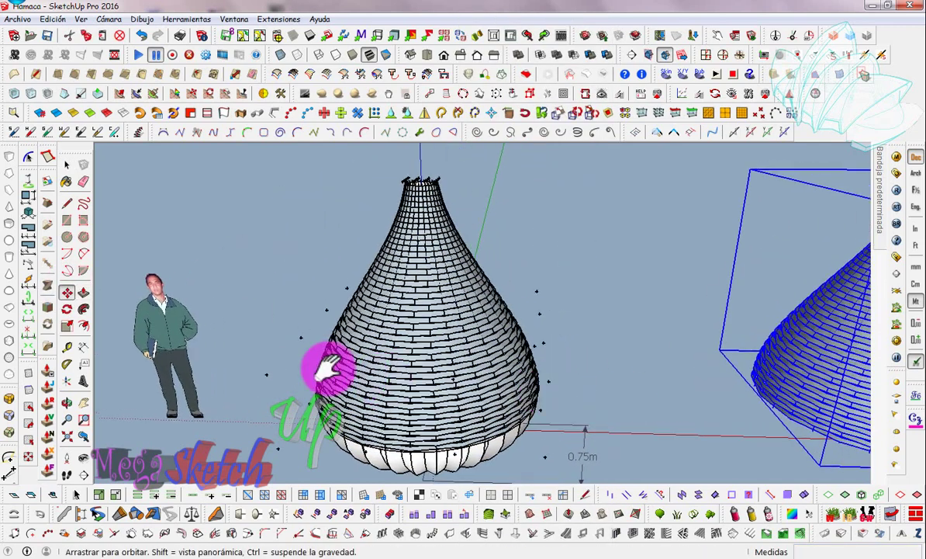
{"action": "middle_click_drag", "start_coordinate": [621, 410], "coordinate": [153, 190]}
{"action": "key", "text": "space"}
- Inside the copy, select all edges, filter to the horizontal weave edges, and erase them
{"action": "double_click", "coordinate": [578, 290]}
{"action": "left_click", "coordinate": [829, 494]}
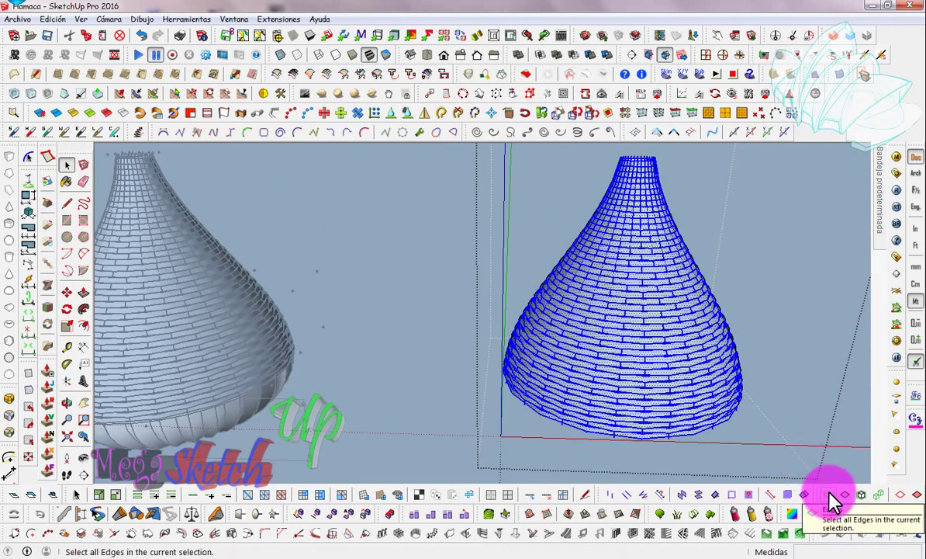
{"action": "left_click", "coordinate": [627, 494]}
{"action": "left_click", "coordinate": [120, 35]}
{"action": "mouse_move", "coordinate": [657, 258]}
{"action": "middle_mouse_down"}
{"action": "mouse_move", "coordinate": [683, 264]}
{"action": "mouse_move", "coordinate": [336, 335]}
{"action": "mouse_move", "coordinate": [360, 269]}
{"action": "mouse_move", "coordinate": [711, 306]}
{"action": "mouse_move", "coordinate": [523, 445]}
{"action": "mouse_move", "coordinate": [829, 179]}
{"action": "middle_mouse_up"}
{"action": "left_click_drag", "start_coordinate": [829, 179], "coordinate": [466, 411]}
{"action": "left_click", "coordinate": [410, 107]}
{"action": "left_click", "coordinate": [629, 348]}
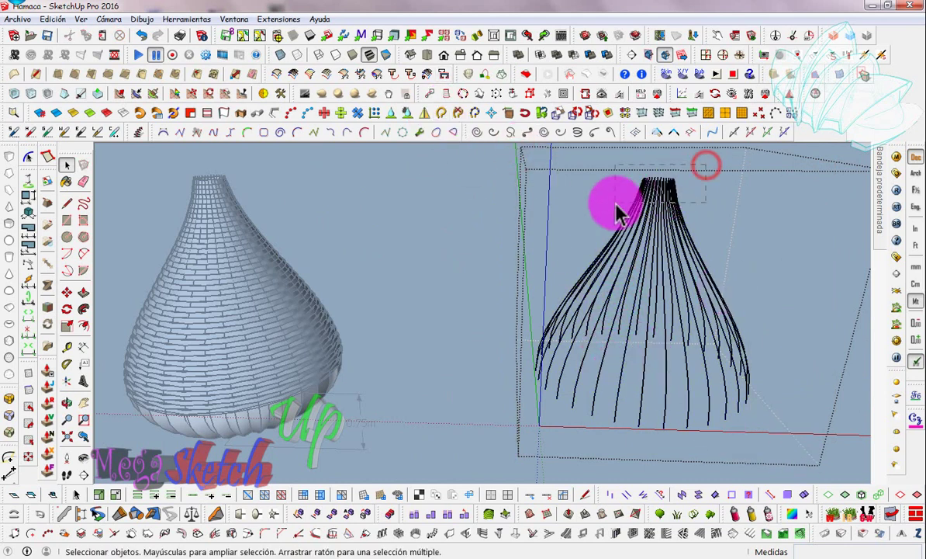
- Turn the copied vertical ribs into 0.02 m tubes
{"action": "left_click_drag", "start_coordinate": [706, 165], "coordinate": [617, 211]}
{"action": "left_click", "coordinate": [278, 115]}
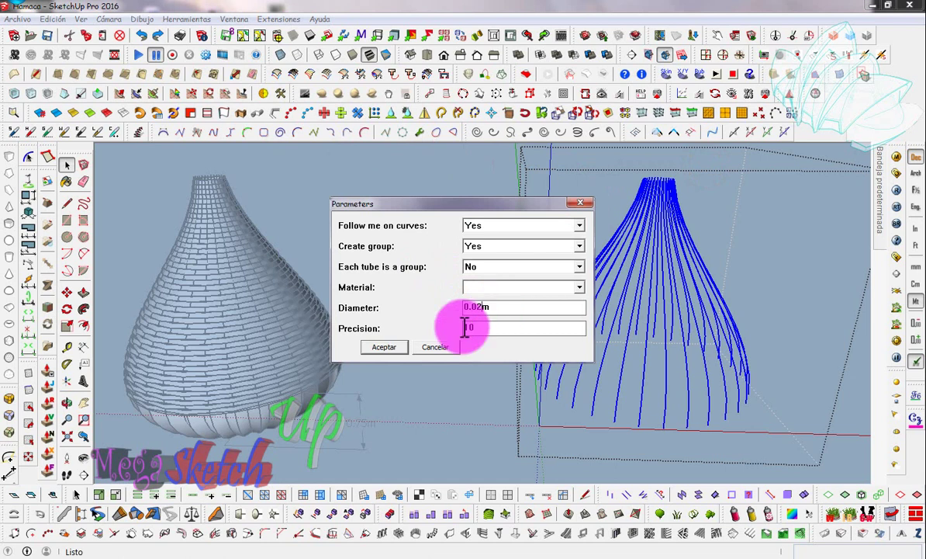
{"action": "left_click", "coordinate": [383, 347]}
{"action": "left_click", "coordinate": [612, 286]}
- Move the tube rib group onto the woven vase and delete the spare rib group
{"action": "key", "text": "m"}
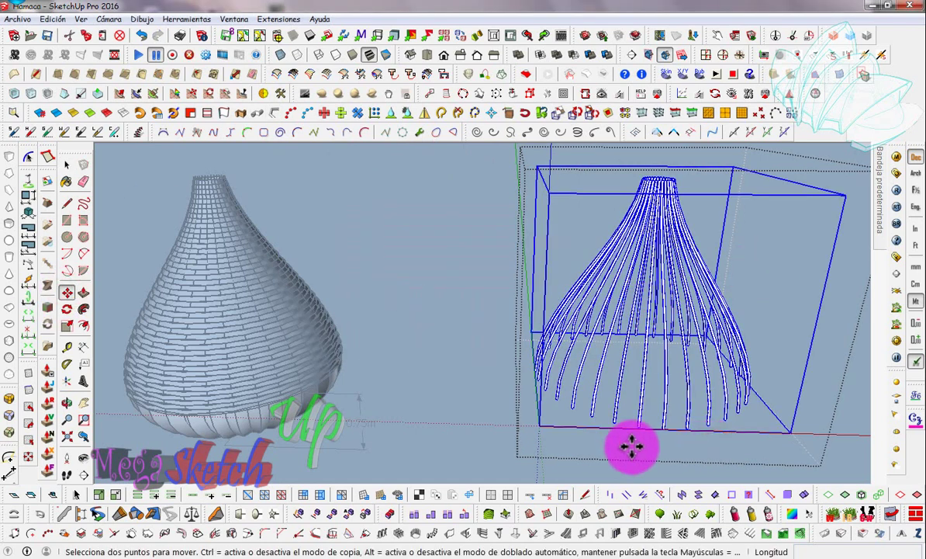
{"action": "left_click", "coordinate": [631, 445]}
{"action": "left_click", "coordinate": [500, 445]}
{"action": "key", "text": "space"}
{"action": "left_click", "coordinate": [658, 281]}
{"action": "left_click", "coordinate": [366, 101]}
{"action": "mouse_move", "coordinate": [299, 280]}
{"action": "middle_mouse_down"}
{"action": "mouse_move", "coordinate": [486, 290]}
{"action": "mouse_move", "coordinate": [473, 349]}
{"action": "middle_mouse_up"}
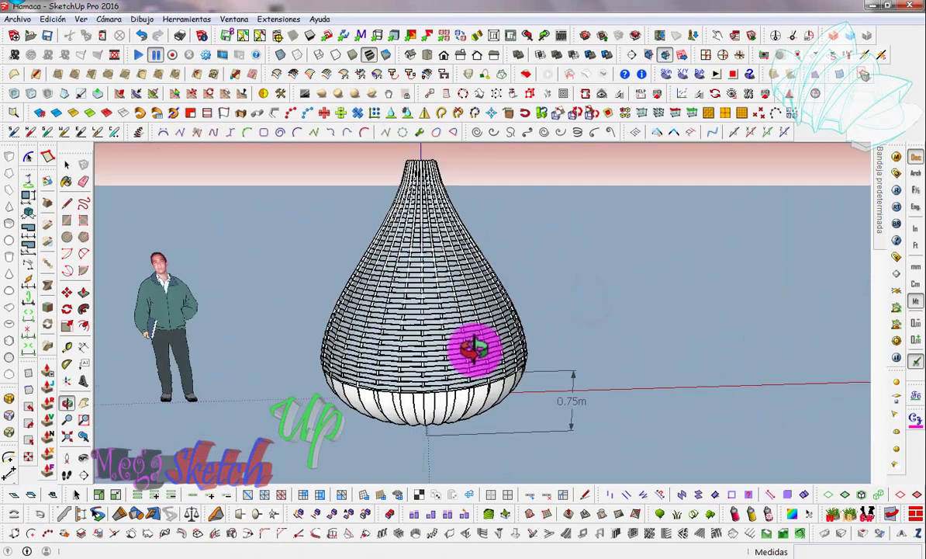
- Delete the 0.75m dimension and extrude a line in front of the vase into a vertical panel
{"action": "middle_click_drag", "start_coordinate": [417, 415], "coordinate": [368, 425], "text": "shift"}
{"action": "left_click", "coordinate": [578, 359]}
{"action": "key", "text": "Delete"}
{"action": "left_click", "coordinate": [66, 203]}
{"action": "left_click", "coordinate": [310, 466]}
{"action": "left_click", "coordinate": [603, 457]}
{"action": "key", "text": "space"}
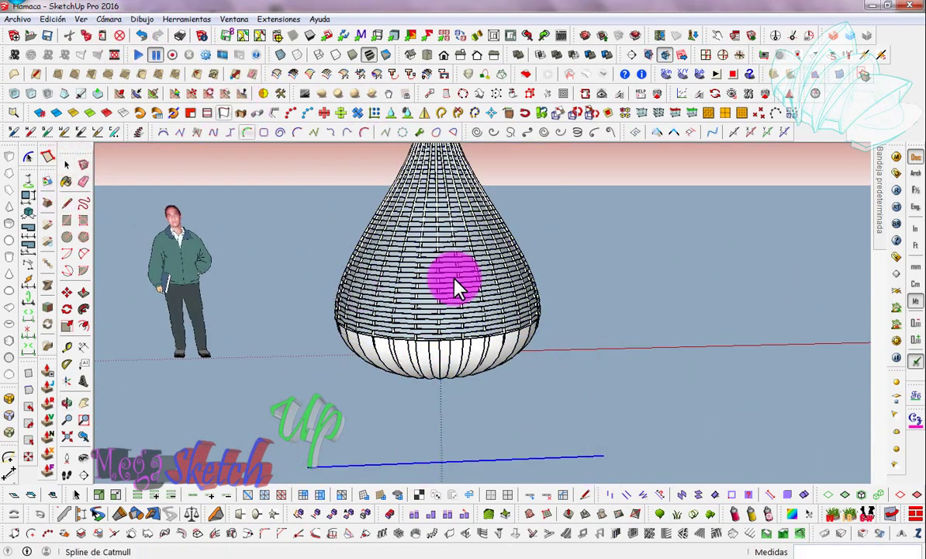
{"action": "left_click", "coordinate": [621, 155]}
- Paint the panel translucent glass and switch to the Front view
{"action": "left_click", "coordinate": [65, 165]}
{"action": "left_click", "coordinate": [893, 184]}
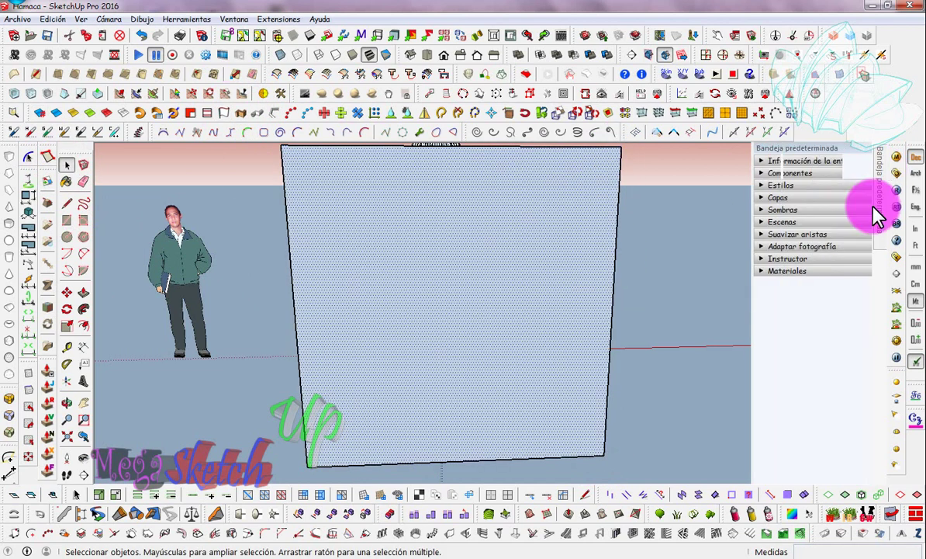
{"action": "left_click", "coordinate": [514, 298]}
{"action": "left_click", "coordinate": [66, 165]}
{"action": "left_click", "coordinate": [108, 19]}
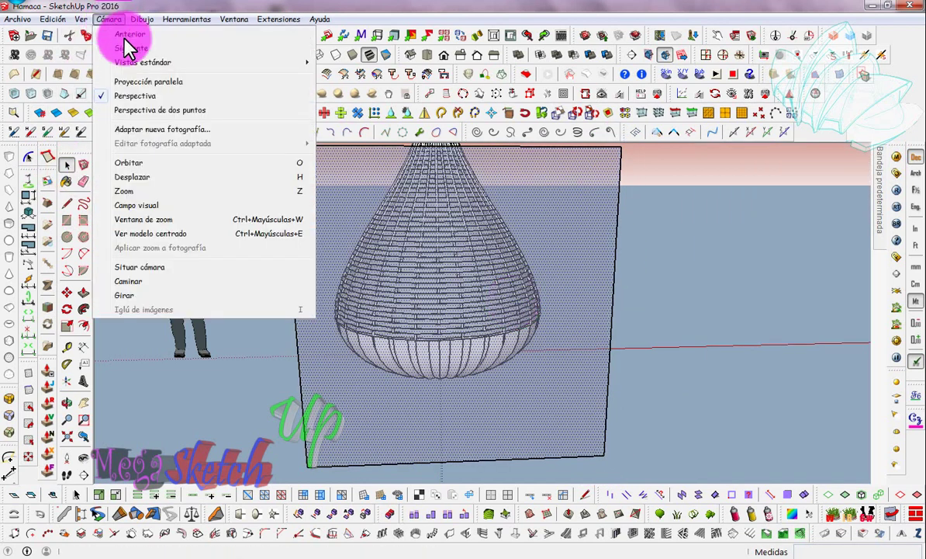
{"action": "left_click", "coordinate": [443, 55]}
- Widen the panel by moving its edge outward
{"action": "key", "text": "m"}
{"action": "left_click", "coordinate": [490, 404]}
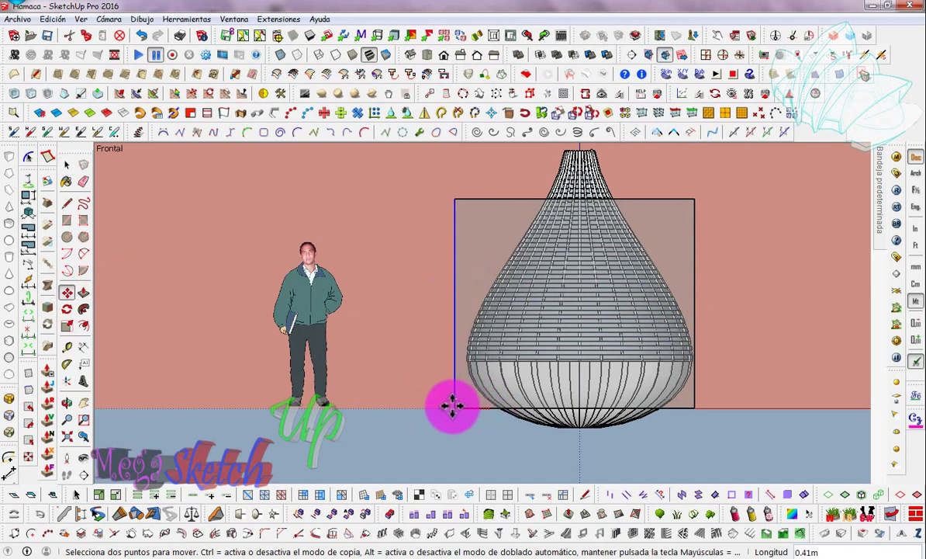
{"action": "left_click", "coordinate": [716, 273]}
{"action": "scroll", "coordinate": [640, 325], "scroll_direction": "up", "scroll_amount": 3}
- Draw an arc across the basket front and taper it to a narrower peak
{"action": "left_click", "coordinate": [66, 166]}
{"action": "left_click", "coordinate": [83, 254]}
{"action": "left_click", "coordinate": [418, 320]}
{"action": "left_click", "coordinate": [638, 319]}
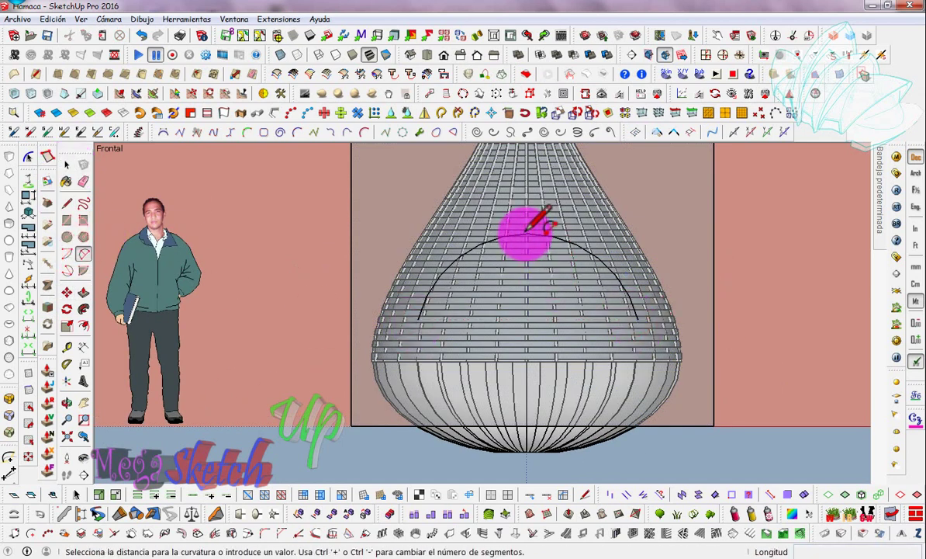
{"action": "left_click", "coordinate": [633, 233]}
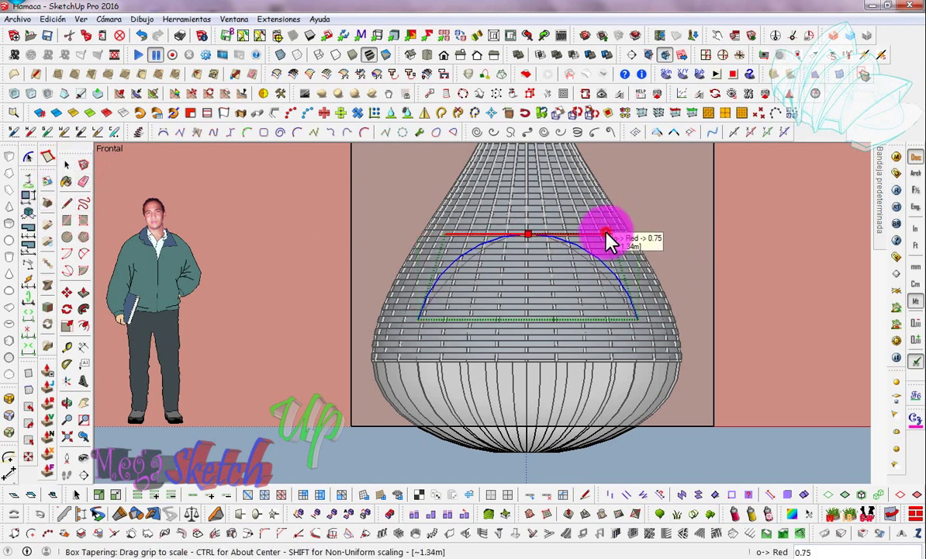
{"action": "left_click", "coordinate": [83, 253]}
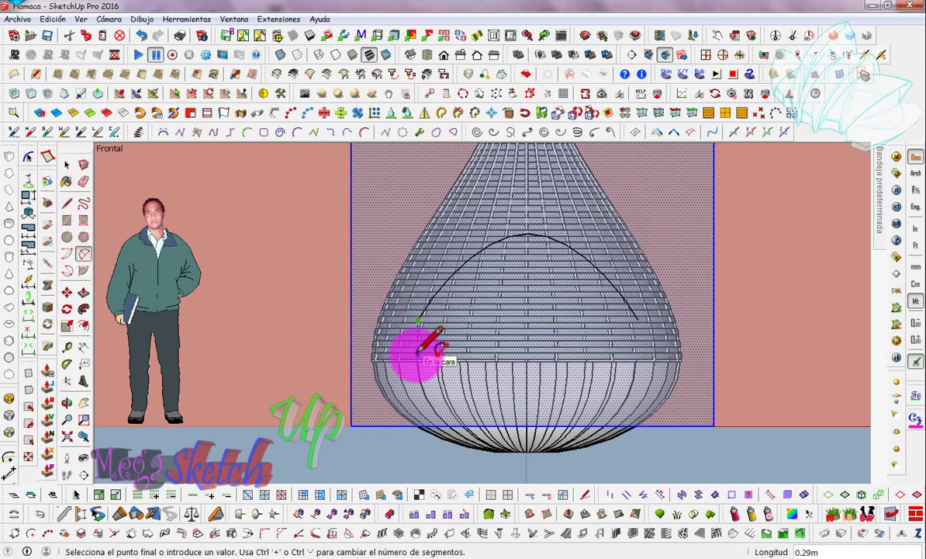
{"action": "scroll", "coordinate": [439, 347], "scroll_direction": "up", "scroll_amount": 1}
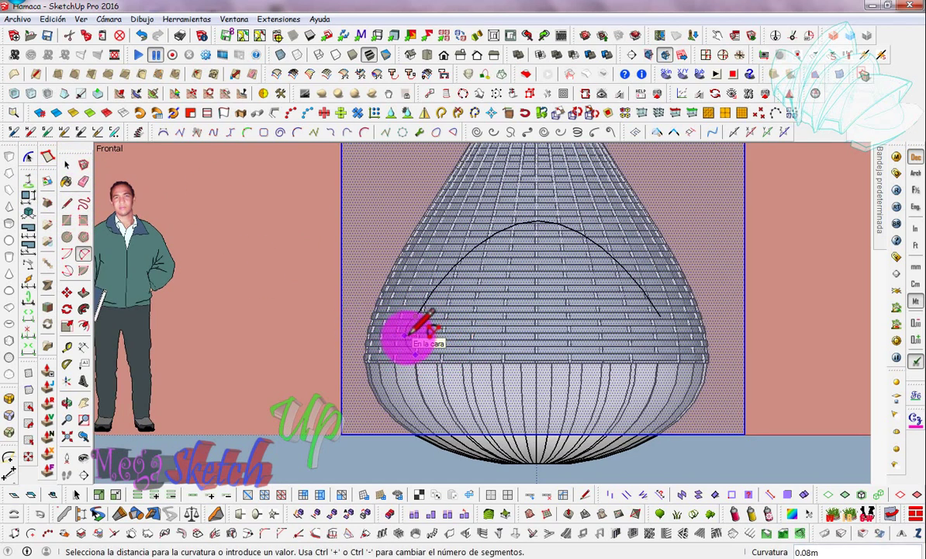
{"action": "scroll", "coordinate": [411, 333], "scroll_direction": "up", "scroll_amount": 3}
- Mirror the small arc piece to the other side of the outline
{"action": "left_click", "coordinate": [85, 166]}
{"action": "left_click", "coordinate": [368, 318]}
{"action": "scroll", "coordinate": [342, 306], "scroll_direction": "down", "scroll_amount": 2}
{"action": "key", "text": "m"}
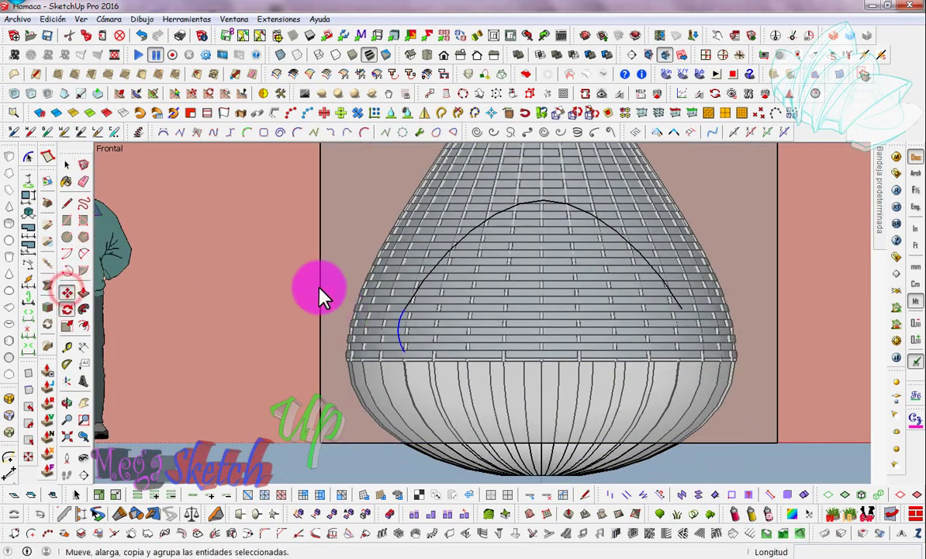
{"action": "key", "text": "s"}
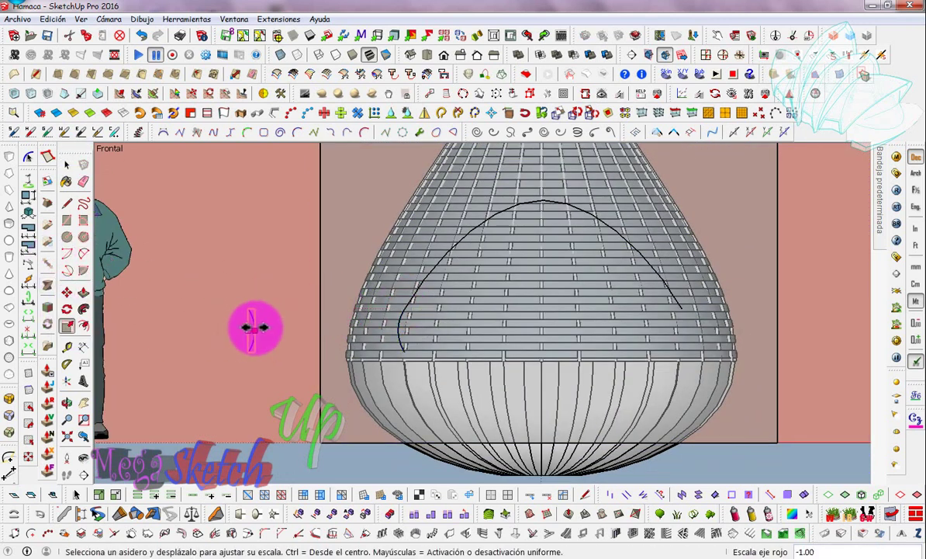
{"action": "type", "text": "-1"}
{"action": "left_click", "coordinate": [67, 292]}
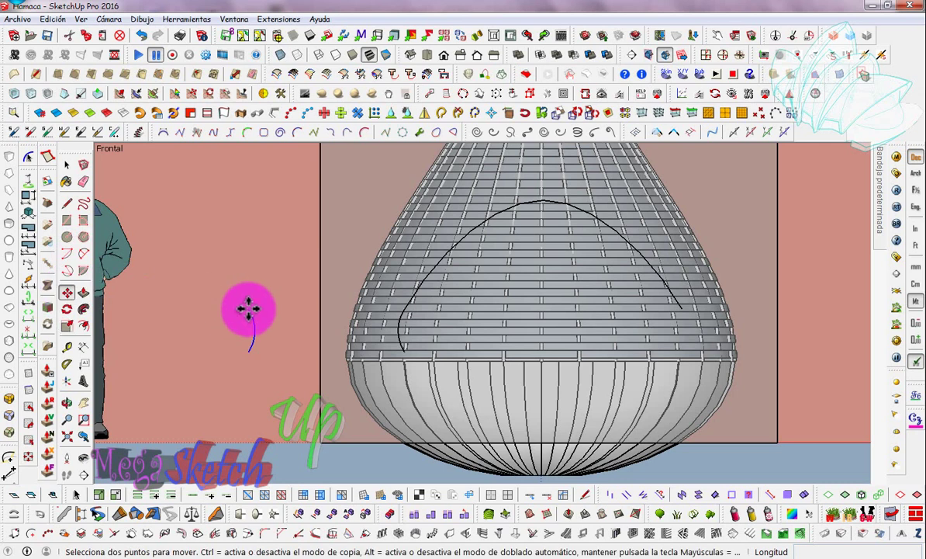
{"action": "left_click", "coordinate": [83, 253]}
- Close the teardrop outline with a bottom arc and move it into position
{"action": "left_click", "coordinate": [402, 353]}
{"action": "left_click", "coordinate": [683, 352]}
{"action": "left_click", "coordinate": [574, 384]}
{"action": "key", "text": "space"}
{"action": "left_click", "coordinate": [478, 309]}
{"action": "left_click", "coordinate": [67, 293]}
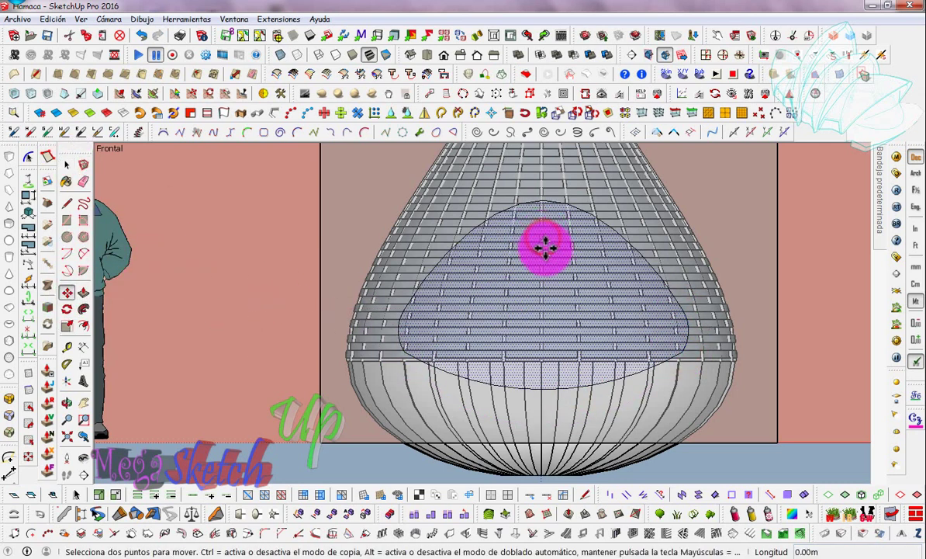
{"action": "left_click", "coordinate": [543, 246]}
- Orbit to a 3D view and use the basket group's context menu
{"action": "left_click", "coordinate": [67, 166]}
{"action": "middle_click_drag", "start_coordinate": [424, 234], "coordinate": [327, 212]}
{"action": "right_click", "coordinate": [311, 196]}
{"action": "left_click", "coordinate": [369, 97]}
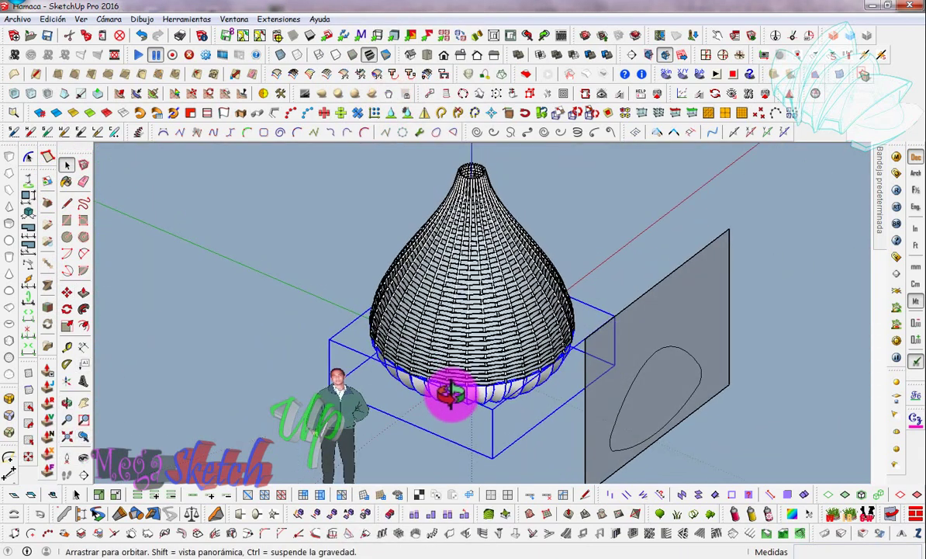
- Open the basket group for editing and select its whole mesh from Top view
{"action": "key", "text": "space"}
{"action": "left_click_drag", "start_coordinate": [610, 155], "coordinate": [355, 425]}
{"action": "left_click", "coordinate": [654, 303], "text": "ctrl"}
{"action": "right_click", "coordinate": [442, 326]}
{"action": "left_click", "coordinate": [528, 79]}
{"action": "left_click", "coordinate": [481, 205]}
{"action": "right_click", "coordinate": [479, 208]}
{"action": "left_click", "coordinate": [479, 206]}
{"action": "double_click", "coordinate": [472, 182]}
{"action": "key", "text": "t"}
{"action": "triple_click", "coordinate": [560, 240]}
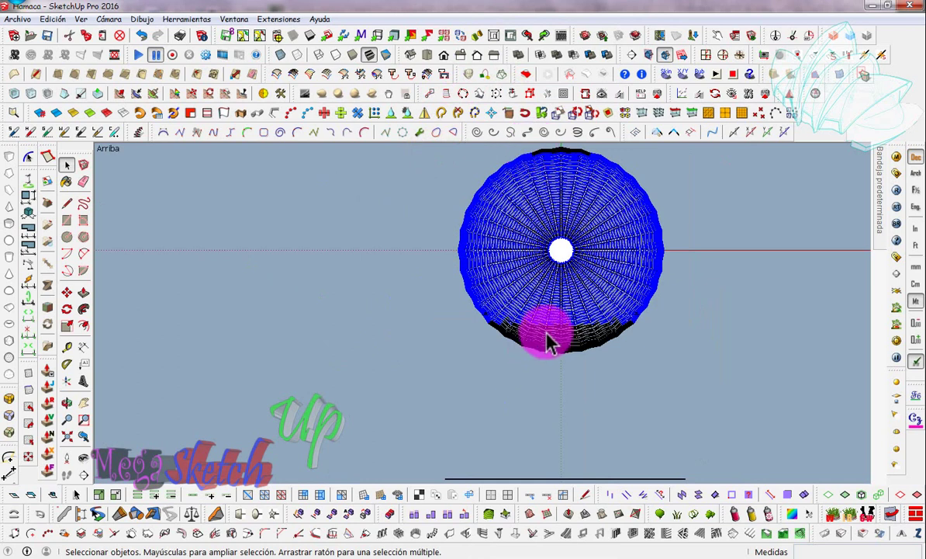
{"action": "left_click_drag", "start_coordinate": [455, 149], "coordinate": [687, 366]}
- Push/Pull the teardrop outline face into a tube running through the basket
{"action": "left_click", "coordinate": [410, 54]}
{"action": "left_click_drag", "start_coordinate": [524, 241], "coordinate": [310, 368]}
{"action": "key", "text": "p"}
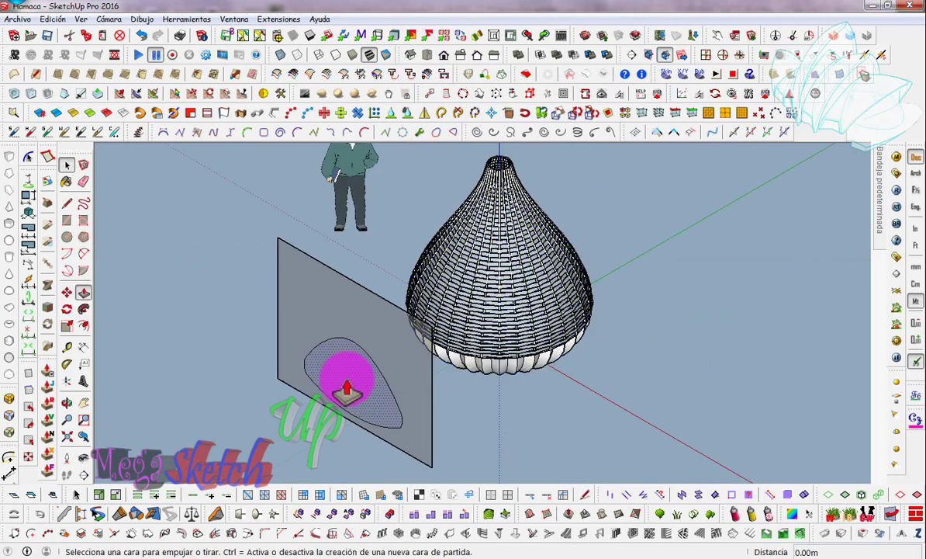
{"action": "left_click", "coordinate": [310, 368]}
{"action": "left_click", "coordinate": [66, 164]}
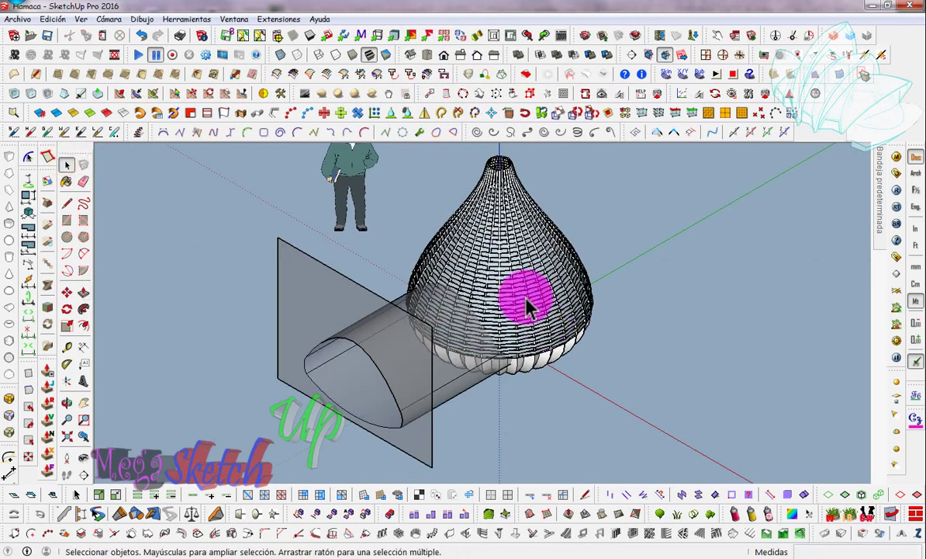
- Intersect the tube with the basket mesh (Intersect Faces > With Model) and group the cut geometry
{"action": "triple_click", "coordinate": [527, 306]}
{"action": "triple_click", "coordinate": [444, 373], "text": "shift"}
{"action": "right_click", "coordinate": [444, 377]}
{"action": "left_click", "coordinate": [534, 165]}
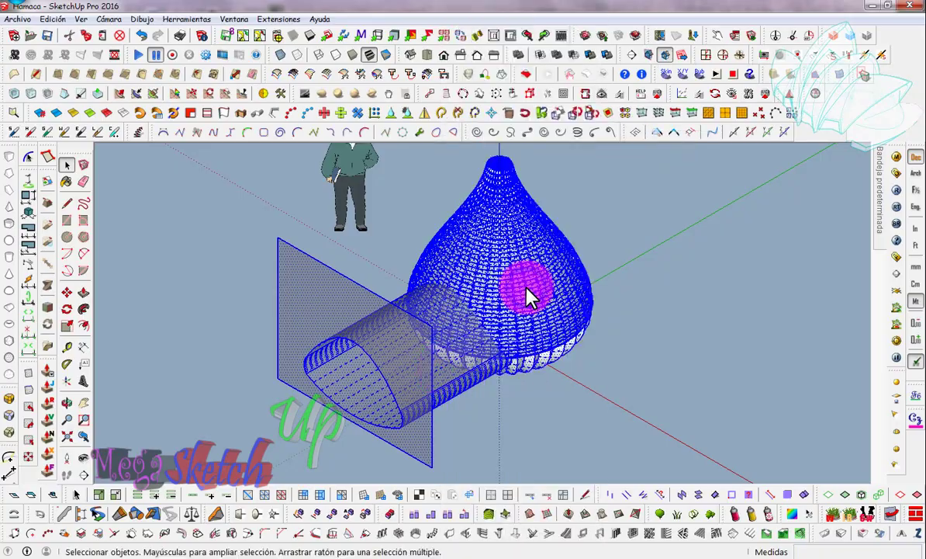
{"action": "scroll", "coordinate": [334, 287], "scroll_direction": "up", "scroll_amount": 10}
{"action": "mouse_move", "coordinate": [333, 287]}
{"action": "middle_mouse_down"}
{"action": "mouse_move", "coordinate": [265, 238]}
{"action": "mouse_move", "coordinate": [614, 356]}
{"action": "mouse_move", "coordinate": [376, 232]}
{"action": "mouse_move", "coordinate": [620, 394]}
{"action": "mouse_move", "coordinate": [620, 279]}
{"action": "middle_mouse_up"}
{"action": "key", "text": "shift+z"}
{"action": "left_click_drag", "start_coordinate": [314, 149], "coordinate": [621, 465]}
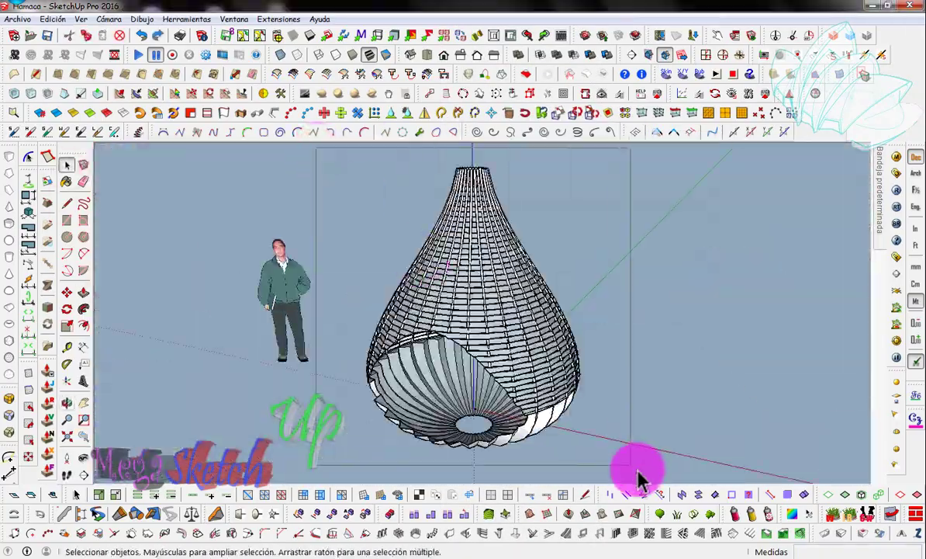
- Draw a rectangle over the basket's footprint in Top view
{"action": "left_click", "coordinate": [532, 133]}
{"action": "left_click", "coordinate": [194, 94]}
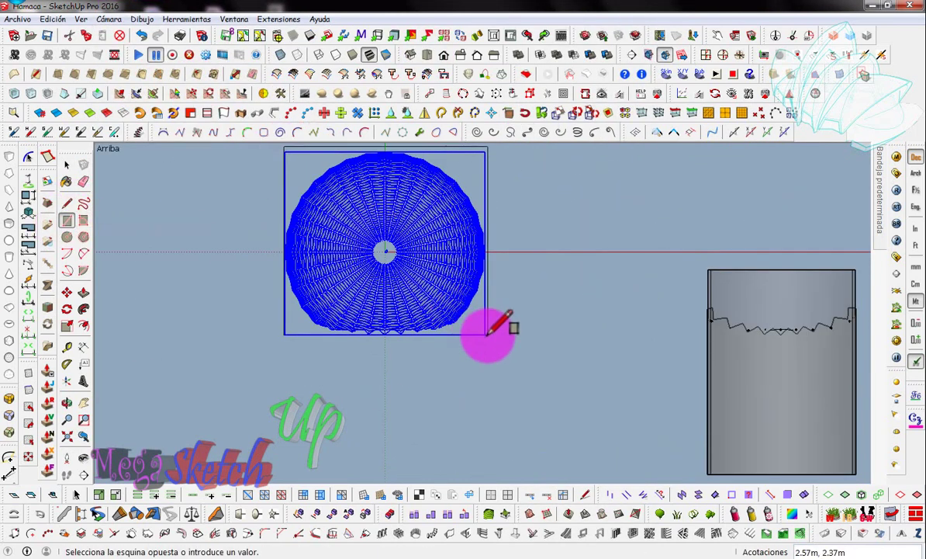
{"action": "left_click", "coordinate": [488, 329]}
{"action": "left_click", "coordinate": [67, 292]}
{"action": "mouse_move", "coordinate": [423, 352]}
{"action": "middle_mouse_down"}
{"action": "mouse_move", "coordinate": [503, 322]}
{"action": "mouse_move", "coordinate": [192, 289]}
{"action": "middle_mouse_up"}
- Move the rectangular plane down into the basket's lower bowl, checking it from Front view
{"action": "left_click", "coordinate": [668, 326]}
{"action": "left_click", "coordinate": [465, 59]}
{"action": "left_click", "coordinate": [430, 56]}
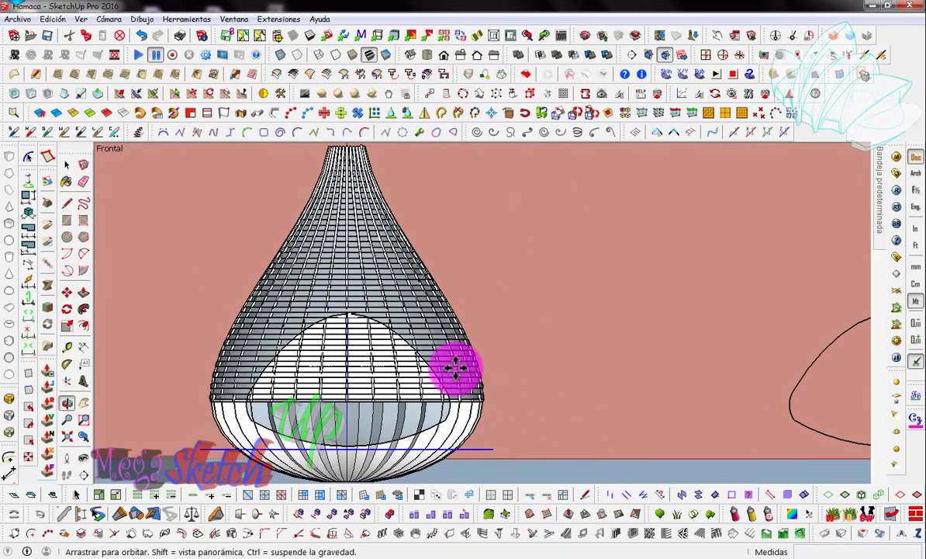
{"action": "middle_click_drag", "start_coordinate": [456, 369], "coordinate": [425, 411]}
- Intersect the plane with the basket using Intersect Faces > With Model
{"action": "right_click", "coordinate": [501, 432]}
{"action": "left_click", "coordinate": [689, 176]}
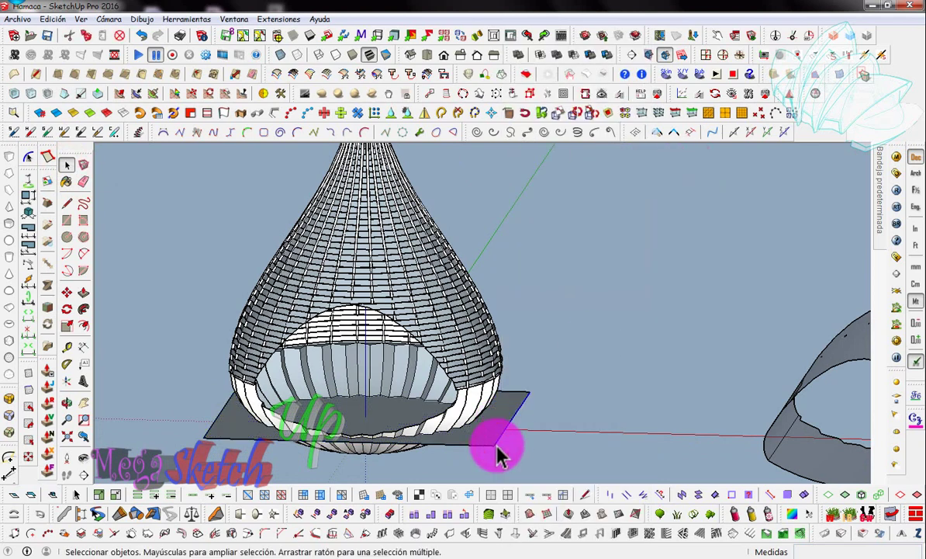
{"action": "left_click", "coordinate": [83, 300]}
{"action": "scroll", "coordinate": [352, 435], "scroll_direction": "up", "scroll_amount": 3}
{"action": "mouse_move", "coordinate": [351, 434]}
{"action": "middle_mouse_down"}
{"action": "mouse_move", "coordinate": [487, 419]}
{"action": "mouse_move", "coordinate": [248, 248]}
{"action": "middle_mouse_up"}
{"action": "scroll", "coordinate": [382, 428], "scroll_direction": "down", "scroll_amount": 3}
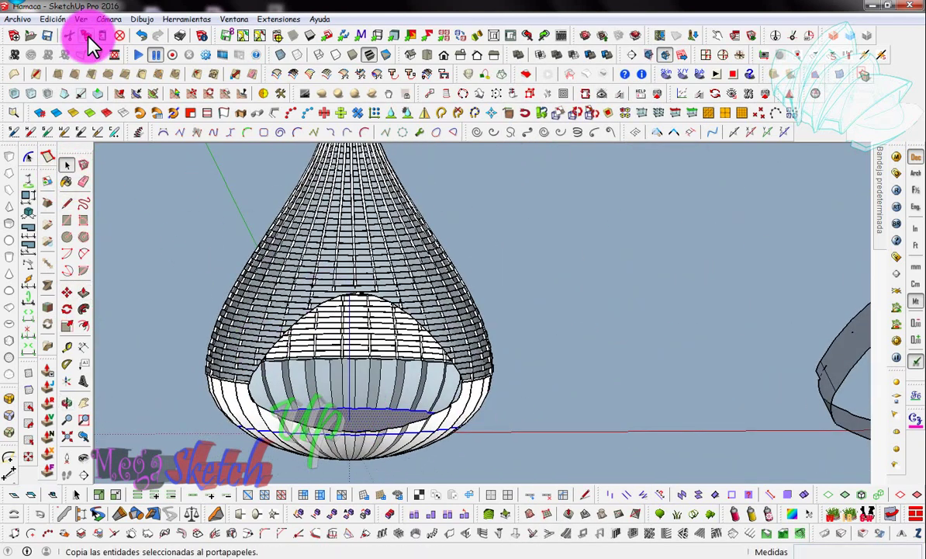
- Inside the basket group, scale the lower bowl edges to 0.70 along the blue axis
{"action": "left_click", "coordinate": [297, 412]}
{"action": "double_click", "coordinate": [297, 412]}
{"action": "key", "text": "F3"}
{"action": "left_click_drag", "start_coordinate": [448, 407], "coordinate": [172, 342]}
{"action": "left_click", "coordinate": [72, 332]}
{"action": "middle_click_drag", "start_coordinate": [194, 364], "coordinate": [249, 392]}
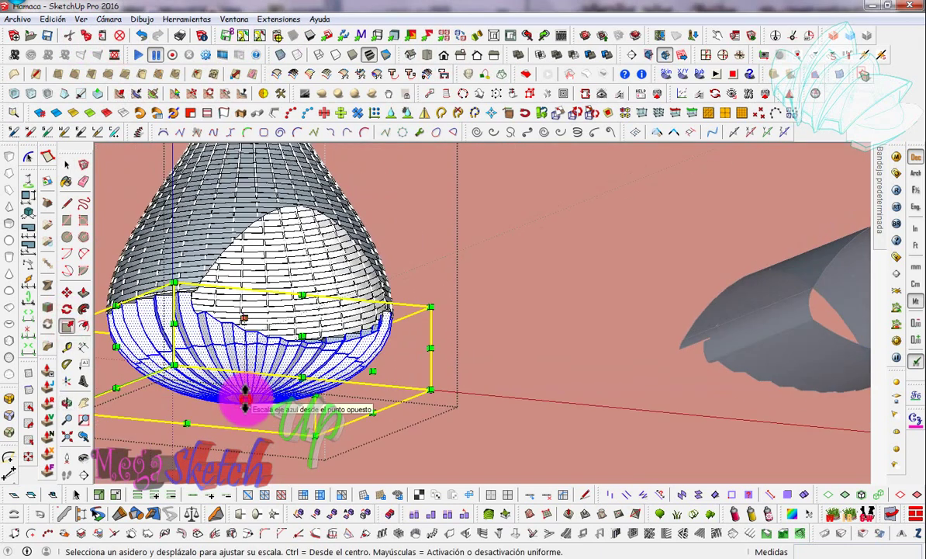
{"action": "left_click_drag", "start_coordinate": [249, 392], "coordinate": [247, 374]}
- Delete the leftover cutting cylinder and zoom to fit the finished basket
{"action": "left_click", "coordinate": [66, 165]}
{"action": "mouse_move", "coordinate": [233, 256]}
{"action": "middle_mouse_down"}
{"action": "mouse_move", "coordinate": [337, 248]}
{"action": "mouse_move", "coordinate": [175, 148]}
{"action": "middle_mouse_up"}
{"action": "left_click", "coordinate": [108, 19]}
{"action": "left_click", "coordinate": [128, 48]}
{"action": "mouse_move", "coordinate": [289, 268]}
{"action": "middle_mouse_down"}
{"action": "mouse_move", "coordinate": [316, 304]}
{"action": "mouse_move", "coordinate": [315, 386]}
{"action": "middle_mouse_up"}
{"action": "left_click", "coordinate": [598, 386]}
{"action": "key", "text": "Delete"}
{"action": "left_click", "coordinate": [66, 438]}
{"action": "mouse_move", "coordinate": [310, 349]}
{"action": "middle_mouse_down"}
{"action": "mouse_move", "coordinate": [563, 356]}
{"action": "mouse_move", "coordinate": [295, 355]}
{"action": "mouse_move", "coordinate": [458, 432]}
{"action": "mouse_move", "coordinate": [529, 373]}
{"action": "middle_mouse_up"}
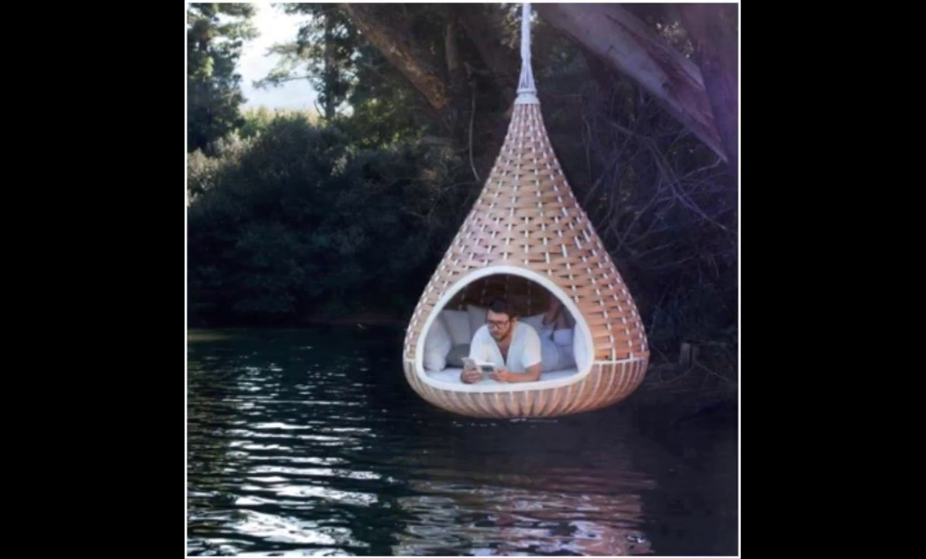